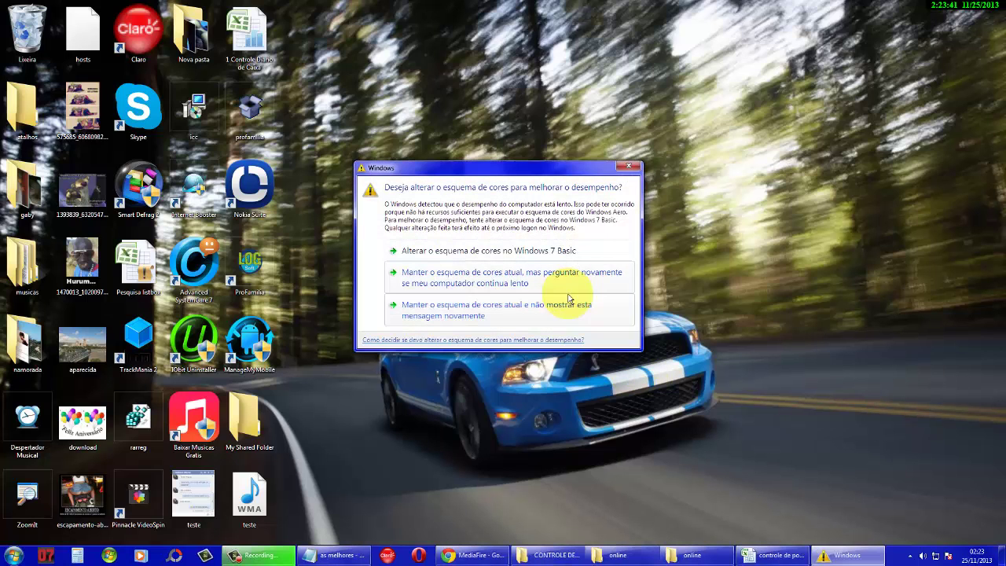
Step: Dismiss the Windows colour scheme prompt and launch the TeraCopy2 installer from the desktop
{"action": "left_click", "coordinate": [628, 166]}
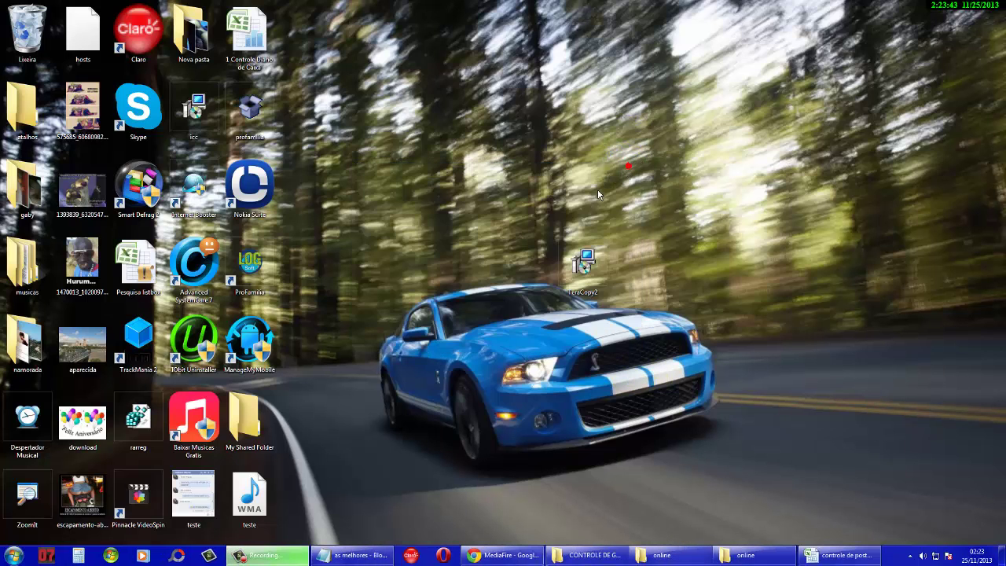
{"action": "left_click_drag", "start_coordinate": [518, 178], "coordinate": [699, 352]}
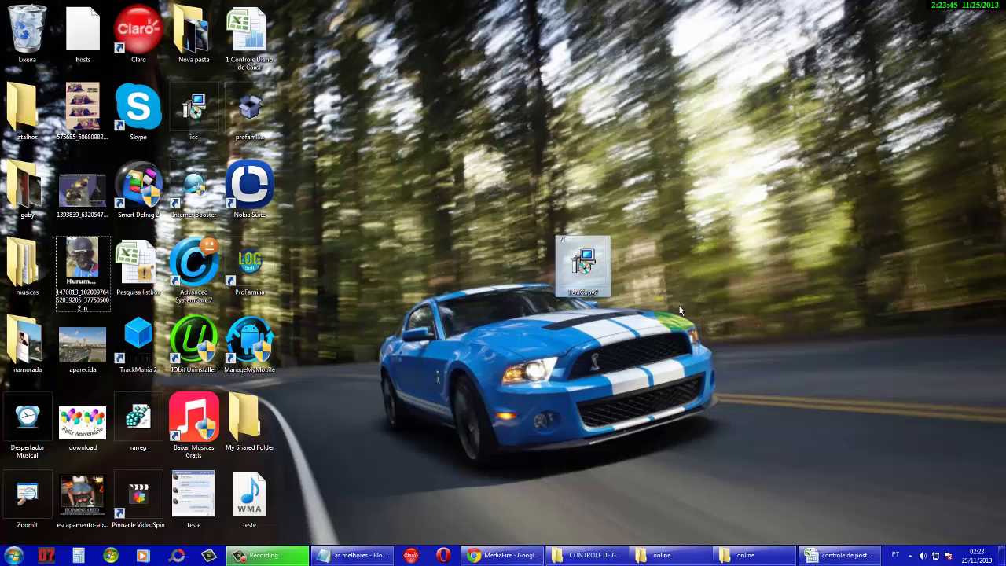
{"action": "left_click", "coordinate": [621, 150]}
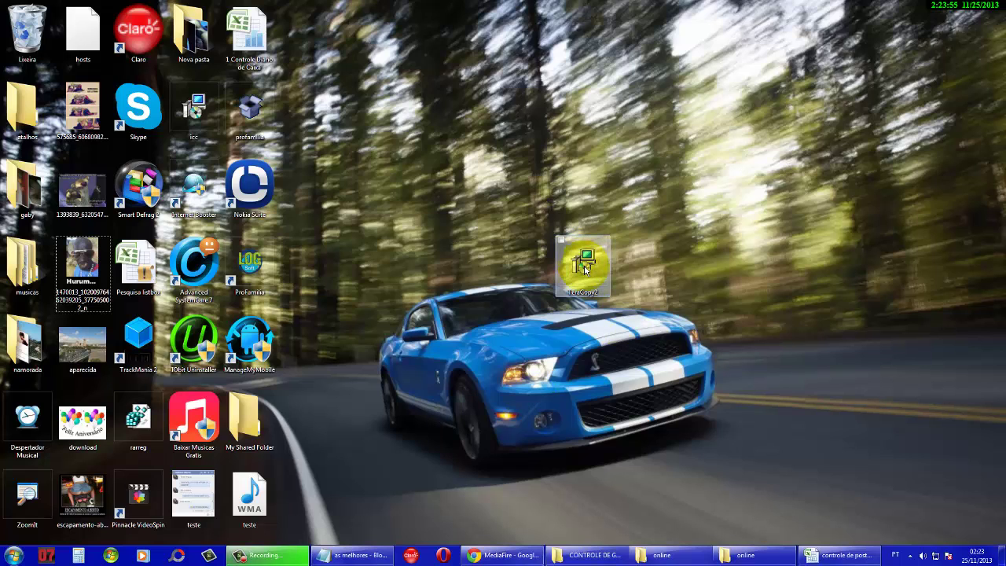
{"action": "mouse_move", "coordinate": [586, 262]}
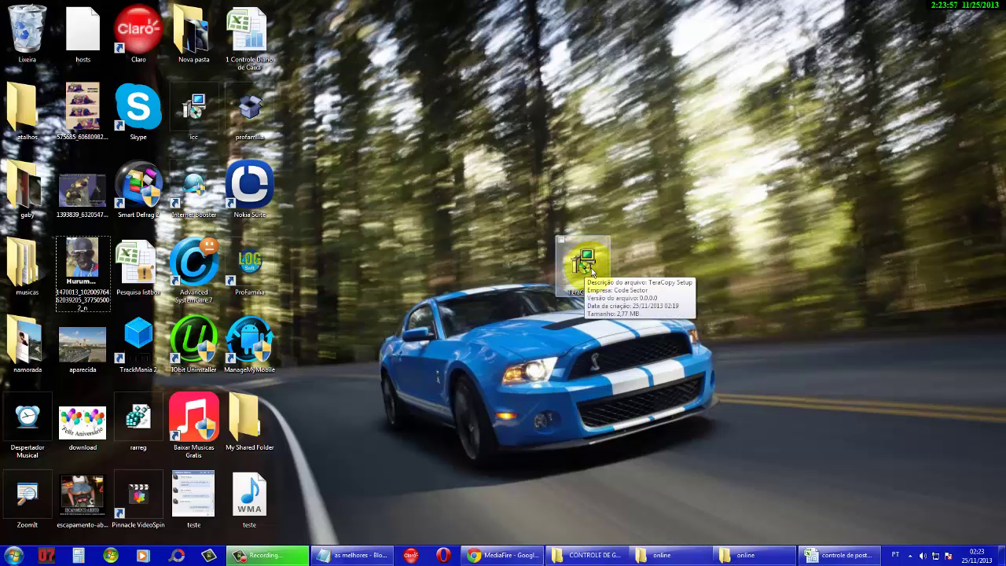
{"action": "left_click", "coordinate": [588, 266]}
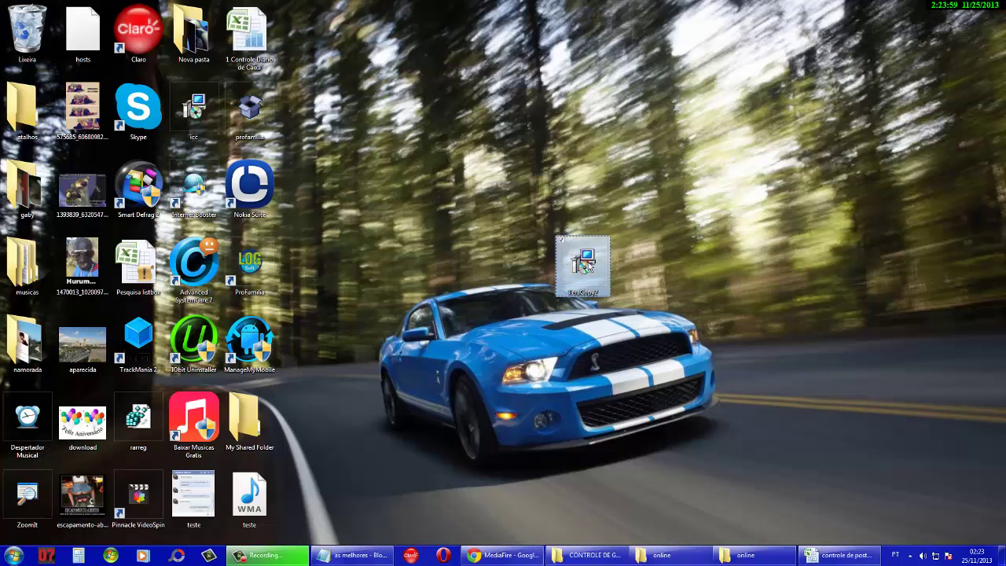
{"action": "double_click", "coordinate": [588, 264]}
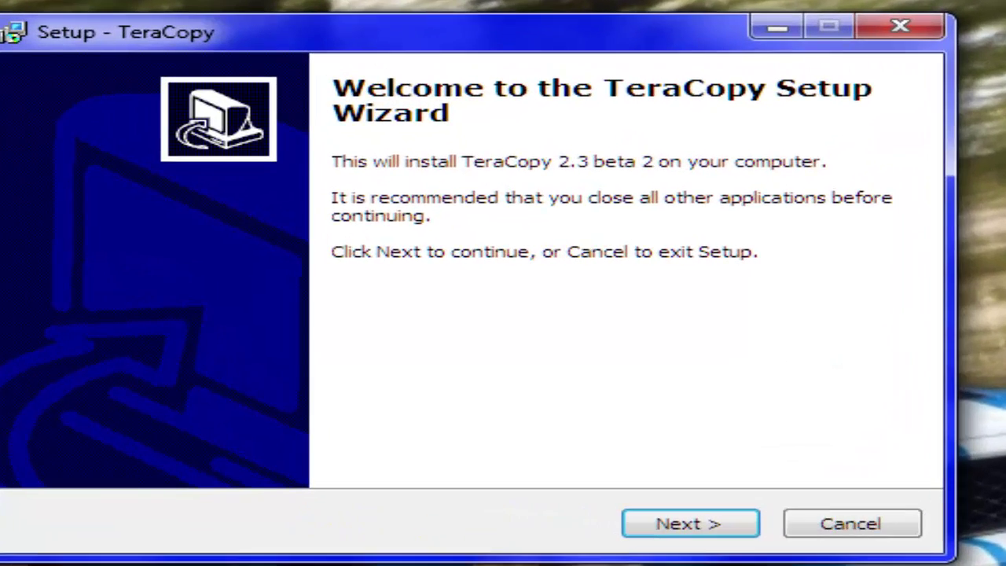
Step: Accept the TeraCopy license agreement and keep C:\Program Files\TeraCopy as the installation folder
{"action": "left_click", "coordinate": [723, 522]}
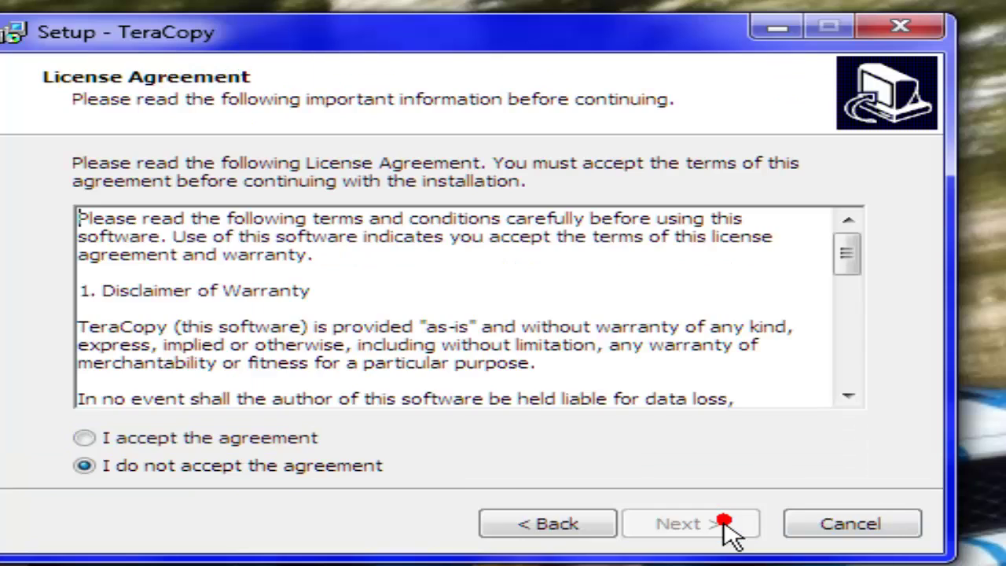
{"action": "left_click", "coordinate": [223, 437]}
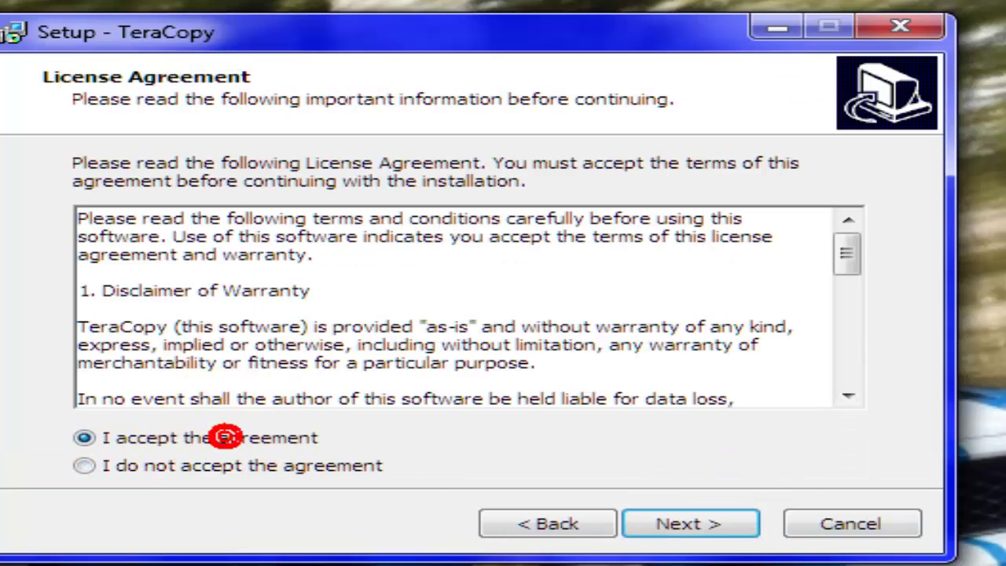
{"action": "left_click", "coordinate": [709, 524]}
{"action": "left_click", "coordinate": [710, 524]}
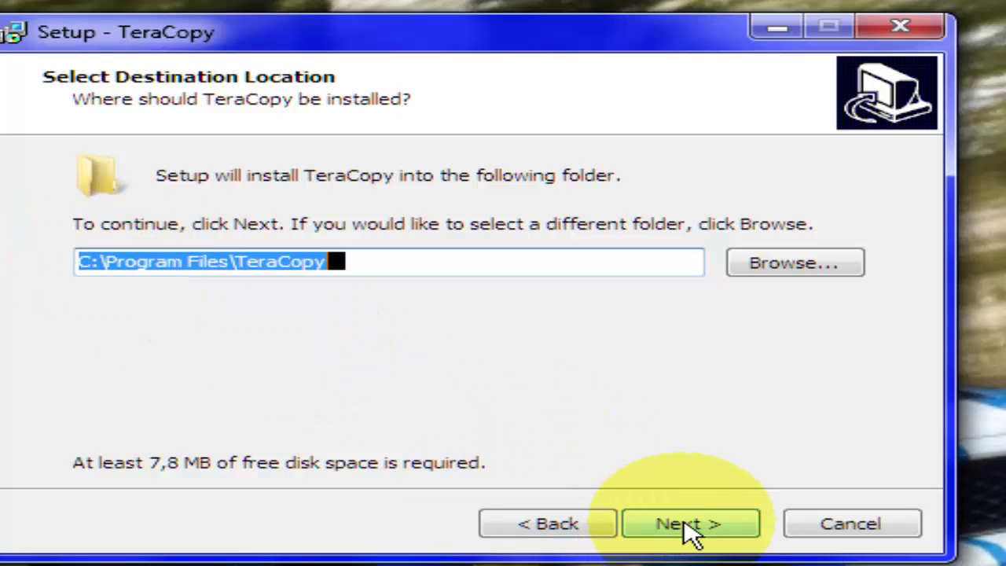
{"action": "left_click", "coordinate": [685, 526]}
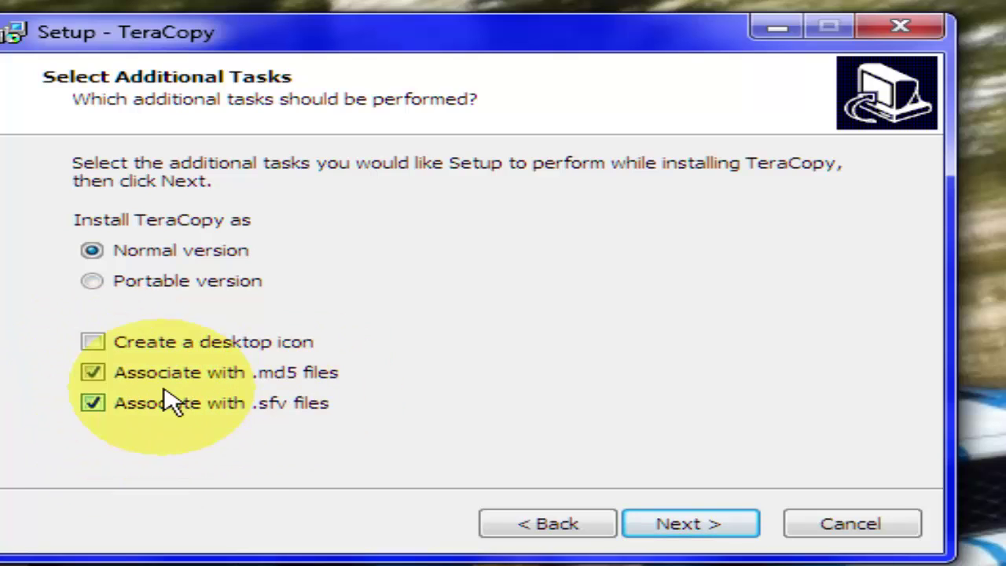
Step: Disable the .md5 and .sfv file associations for the normal version and proceed with the installation
{"action": "left_click", "coordinate": [91, 373]}
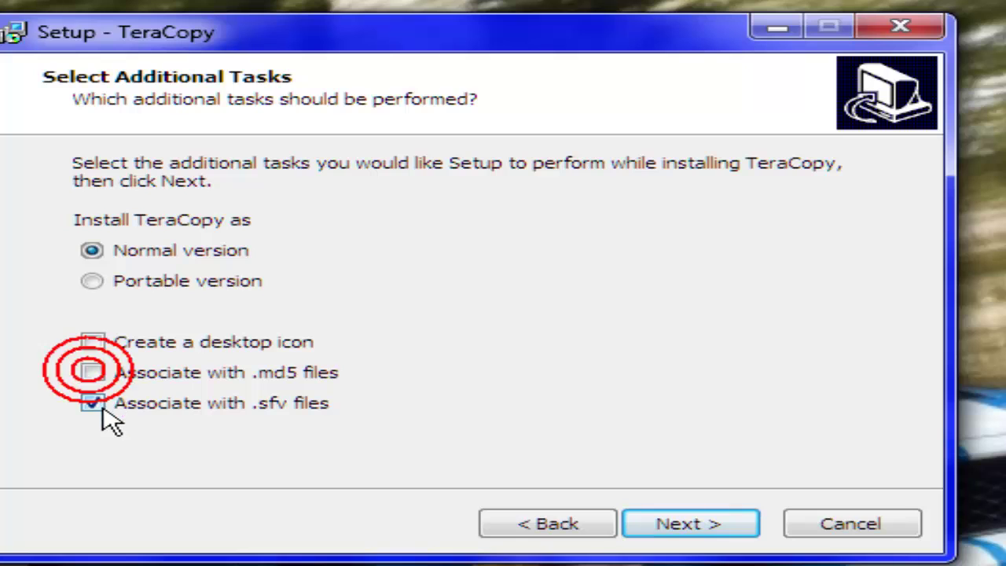
{"action": "left_click", "coordinate": [92, 404]}
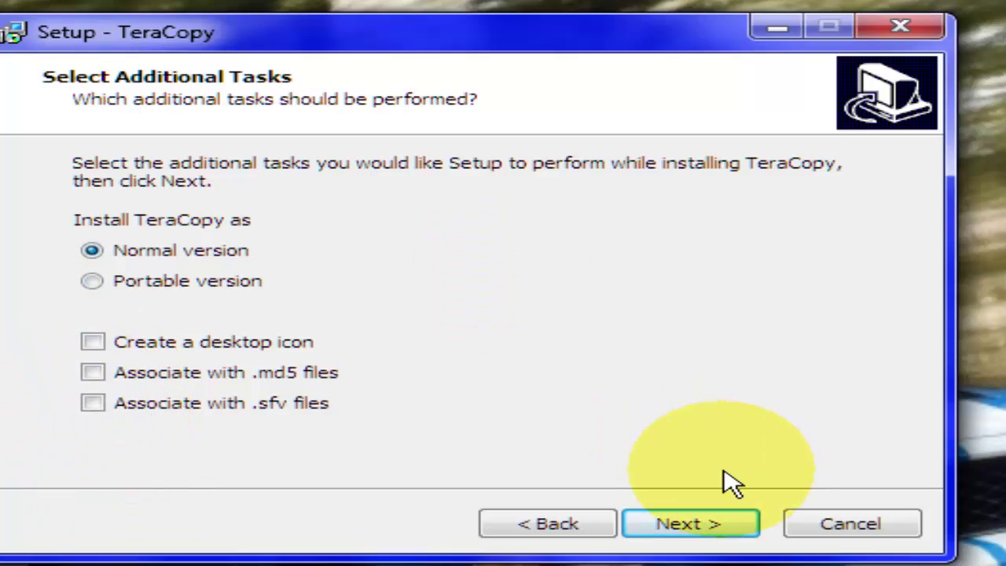
{"action": "left_click", "coordinate": [698, 521]}
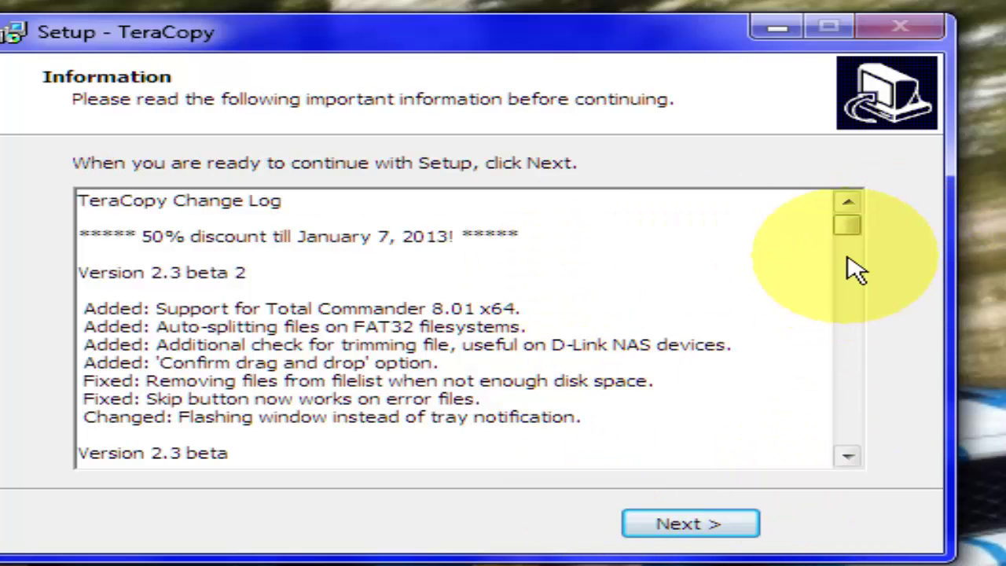
Step: Skim the TeraCopy change log to its end and finish the setup with Launch TeraCopy enabled
{"action": "left_click_drag", "start_coordinate": [849, 234], "coordinate": [794, 555]}
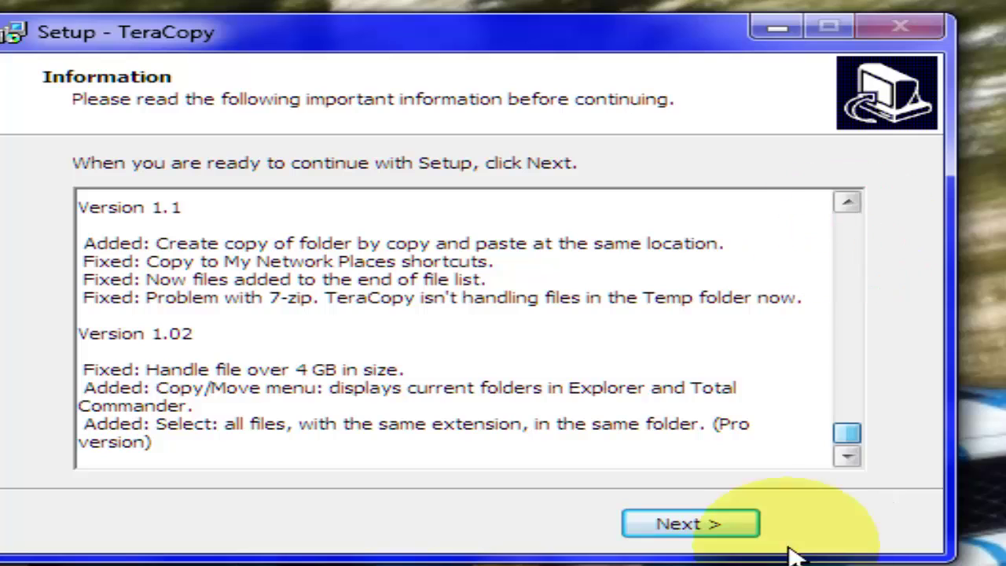
{"action": "left_click", "coordinate": [696, 524]}
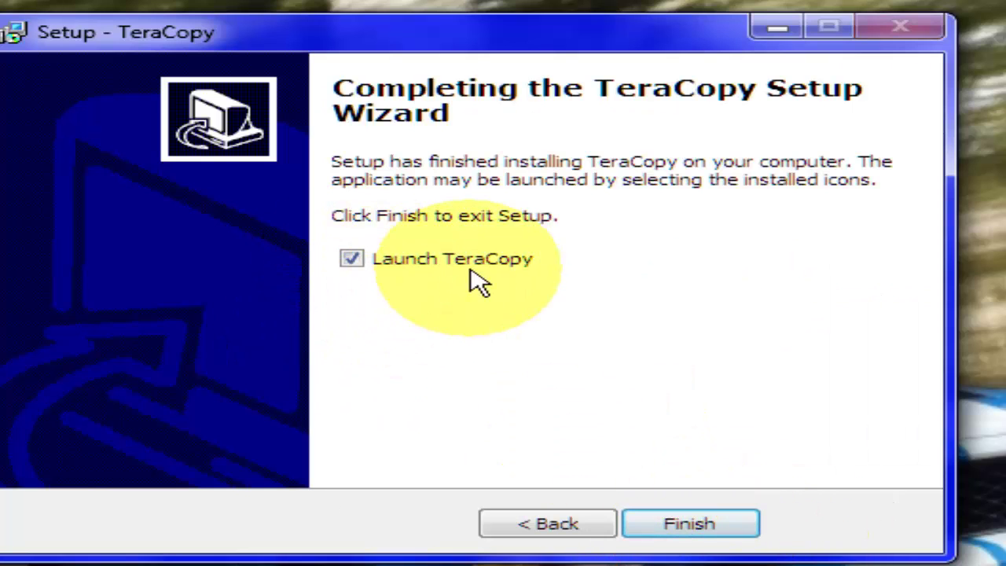
{"action": "left_click", "coordinate": [690, 524]}
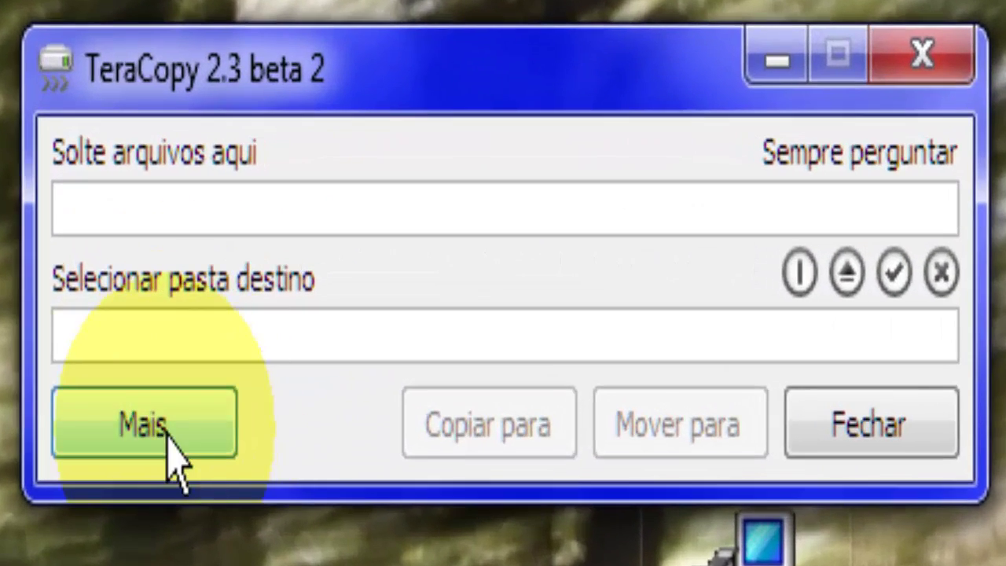
Step: Expand TeraCopy to its detailed view and look at the choices for the destination folder without picking one
{"action": "left_click", "coordinate": [167, 438]}
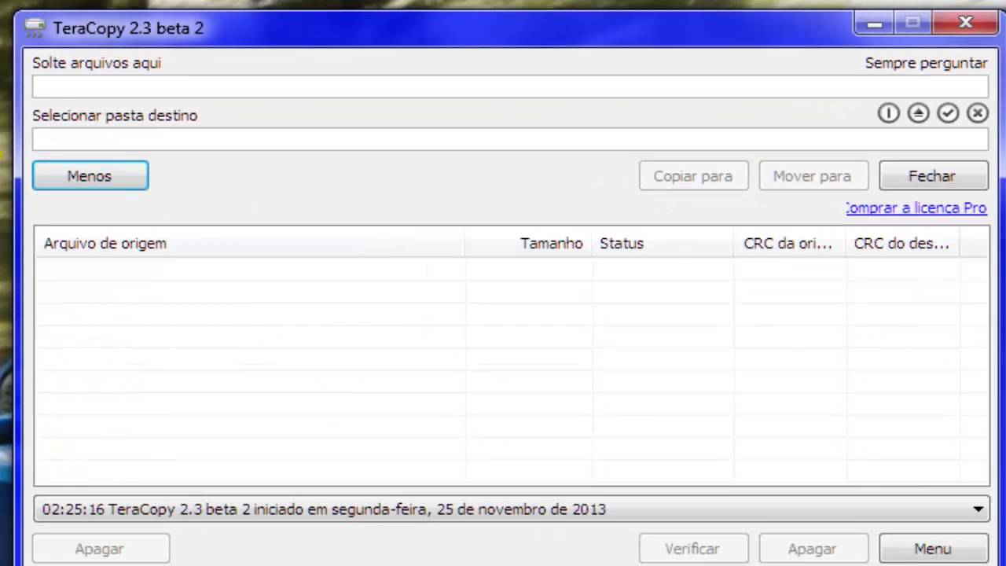
{"action": "left_click", "coordinate": [120, 124]}
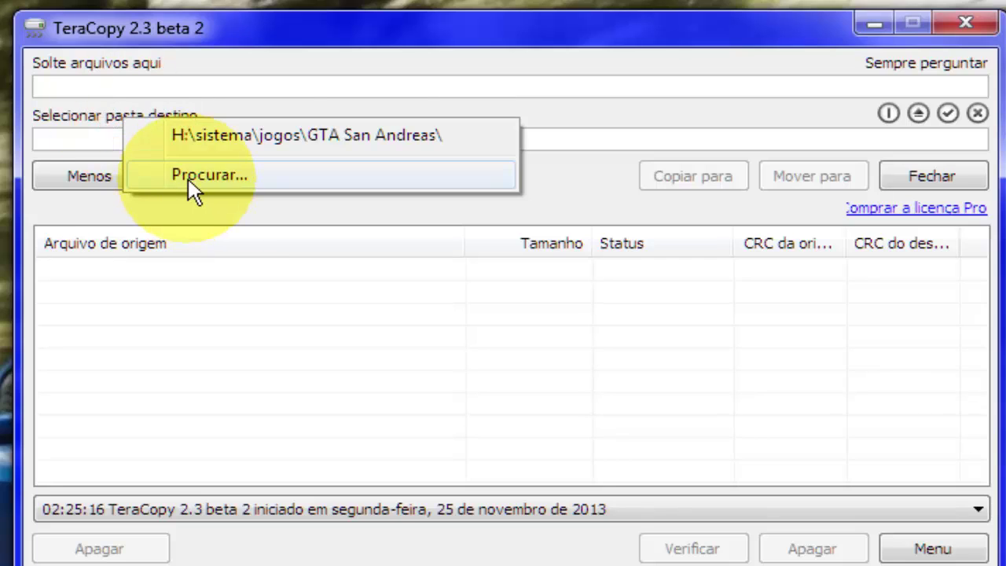
{"action": "left_click", "coordinate": [123, 315]}
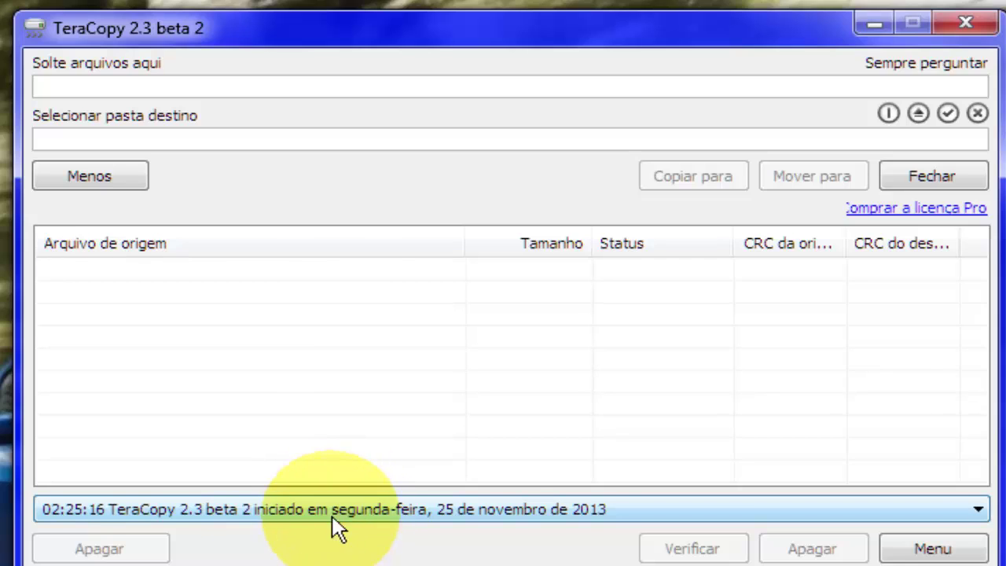
Step: Show the overwrite mode entry in the TeraCopy log and dismiss the Windows colour scheme prompt
{"action": "left_click", "coordinate": [410, 511]}
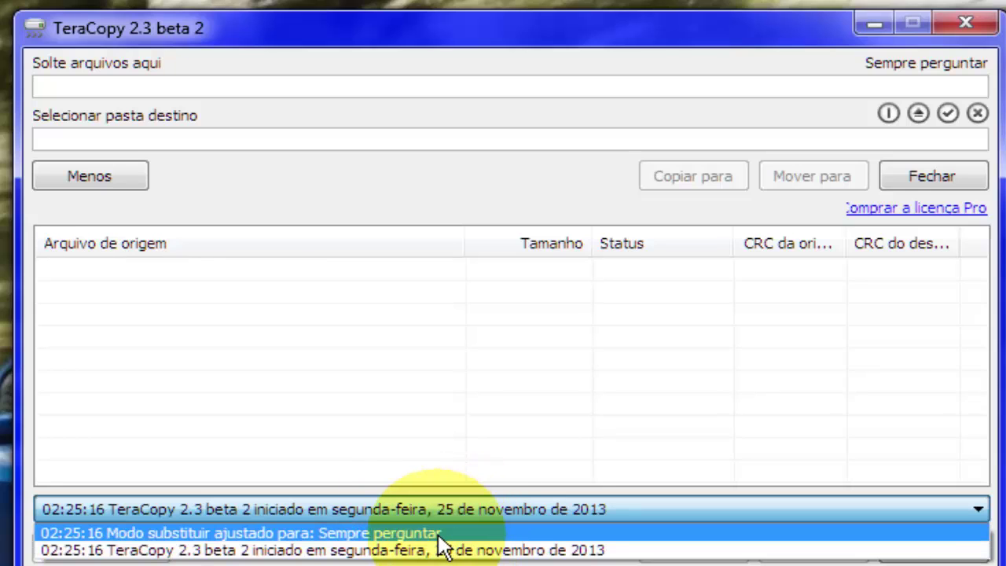
{"action": "left_click", "coordinate": [438, 535]}
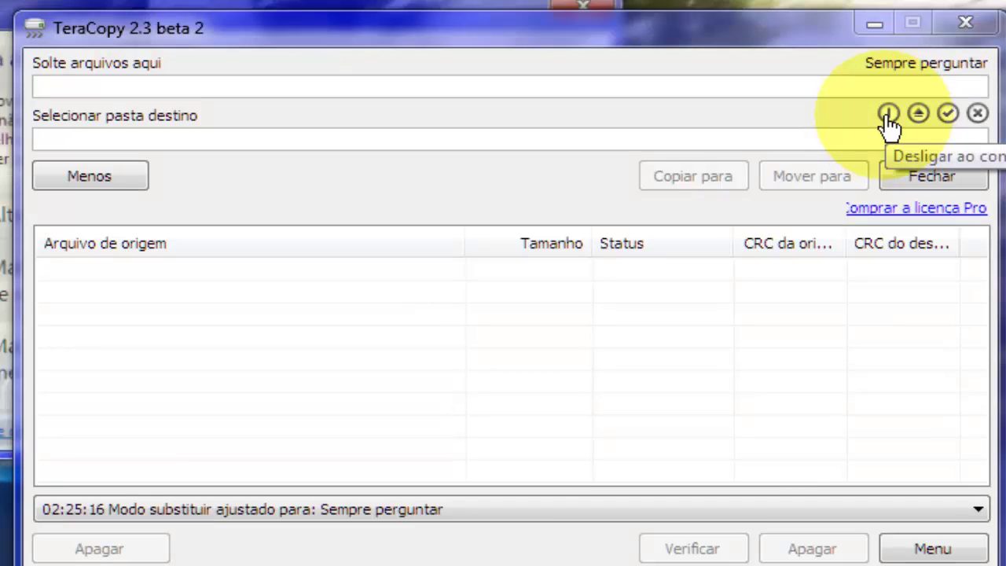
{"action": "left_click", "coordinate": [609, 10]}
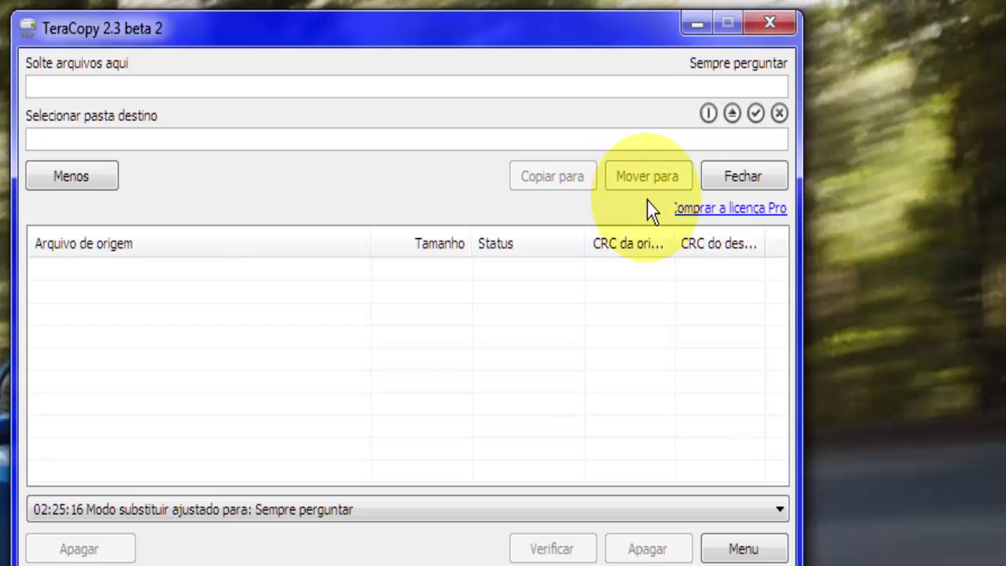
Step: Turn on the check-mark transfer option and the option to close the window when the transfer finishes
{"action": "left_click", "coordinate": [756, 115]}
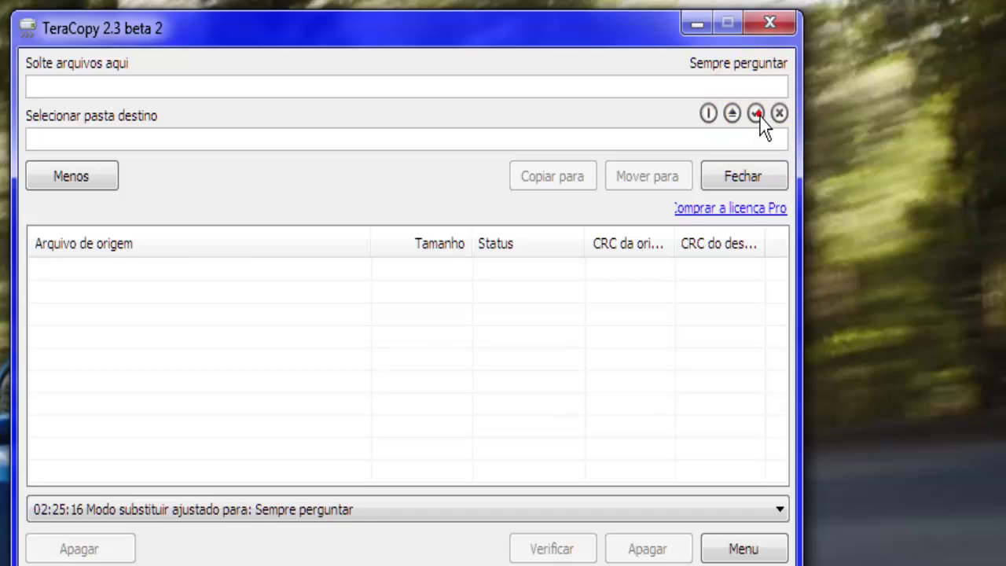
{"action": "left_click", "coordinate": [756, 114]}
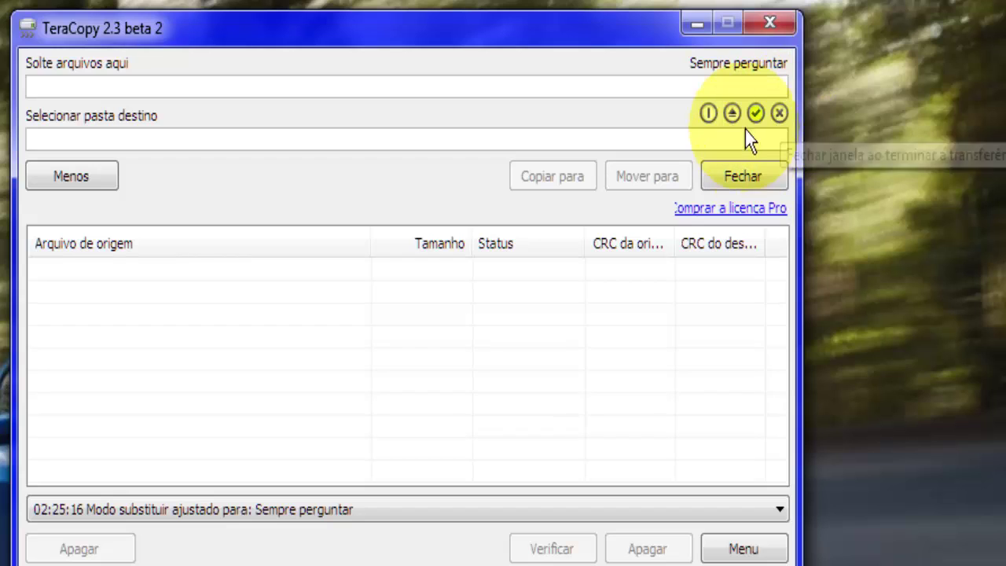
{"action": "left_click", "coordinate": [780, 116]}
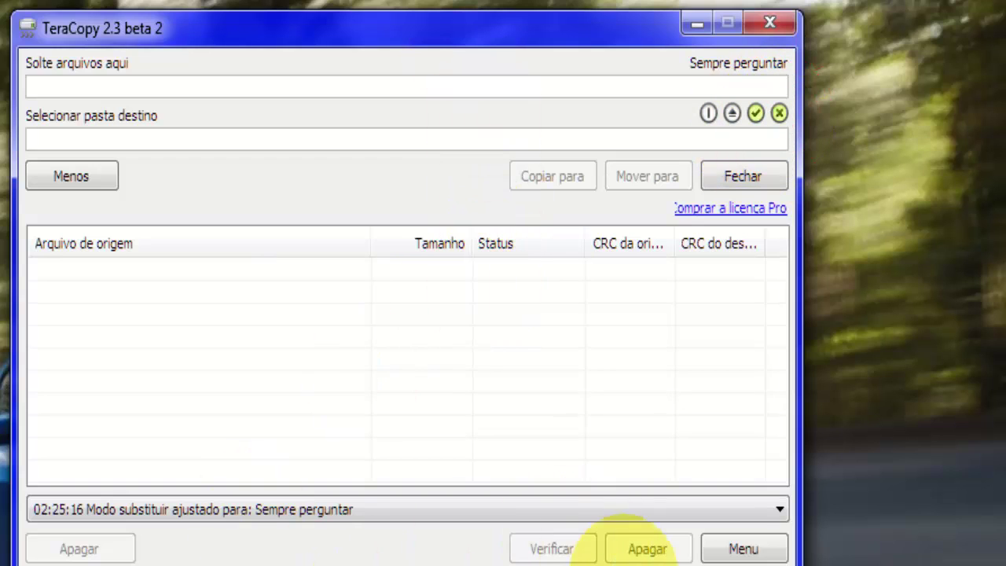
Step: Review the TeraCopy preferences, including the Scroll Lock and language options, and accept them with Brazilian Portuguese kept
{"action": "left_click", "coordinate": [739, 549]}
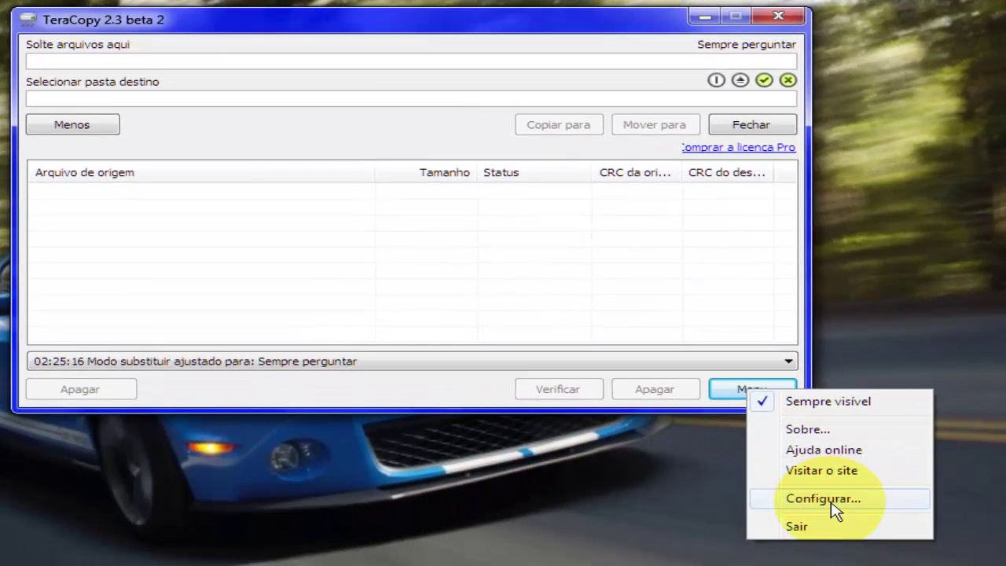
{"action": "left_click", "coordinate": [825, 498]}
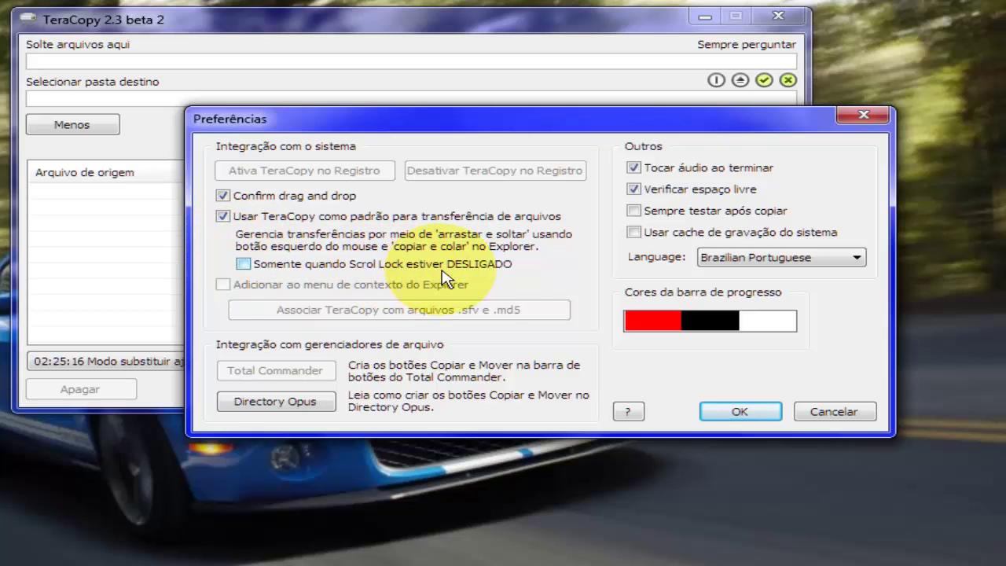
{"action": "left_click", "coordinate": [246, 265]}
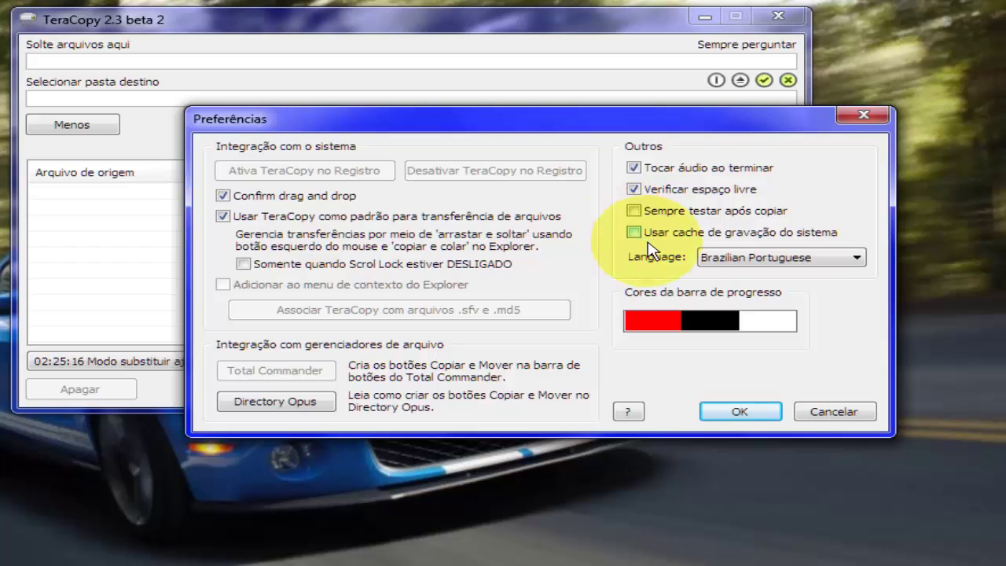
{"action": "left_click", "coordinate": [792, 259]}
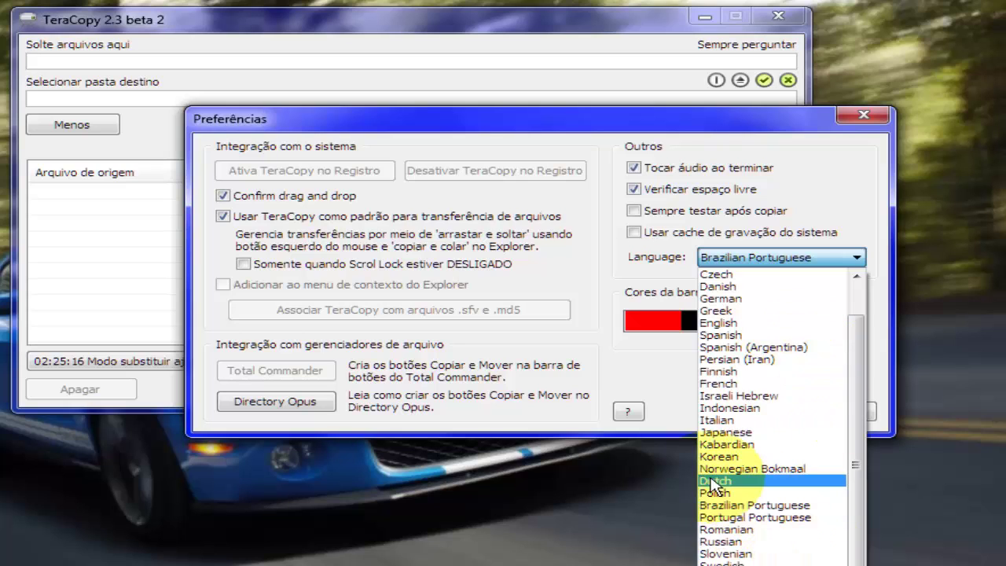
{"action": "left_click", "coordinate": [659, 376]}
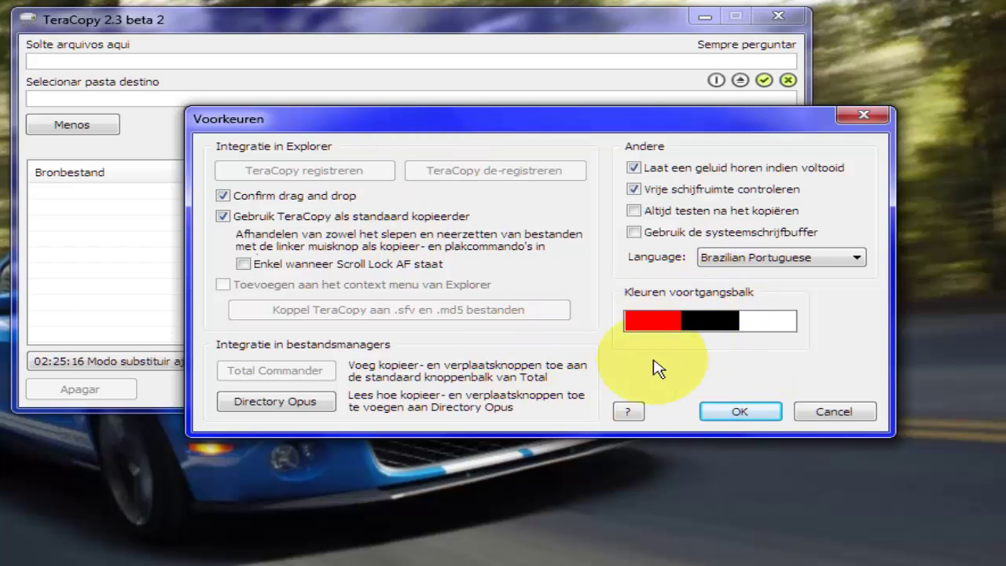
{"action": "left_click", "coordinate": [739, 413]}
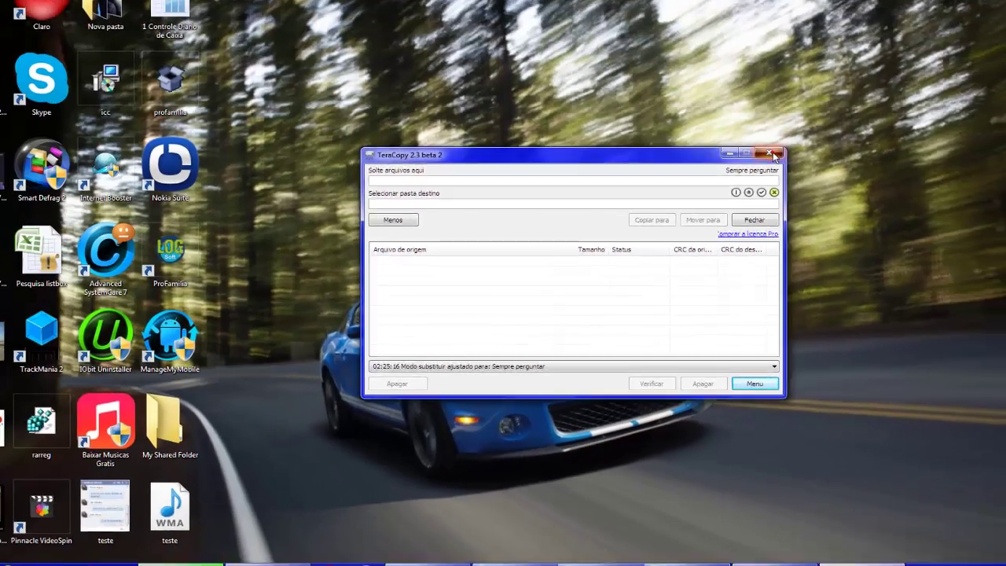
Step: Close TeraCopy and check the hidden notification area icons
{"action": "left_click", "coordinate": [781, 16]}
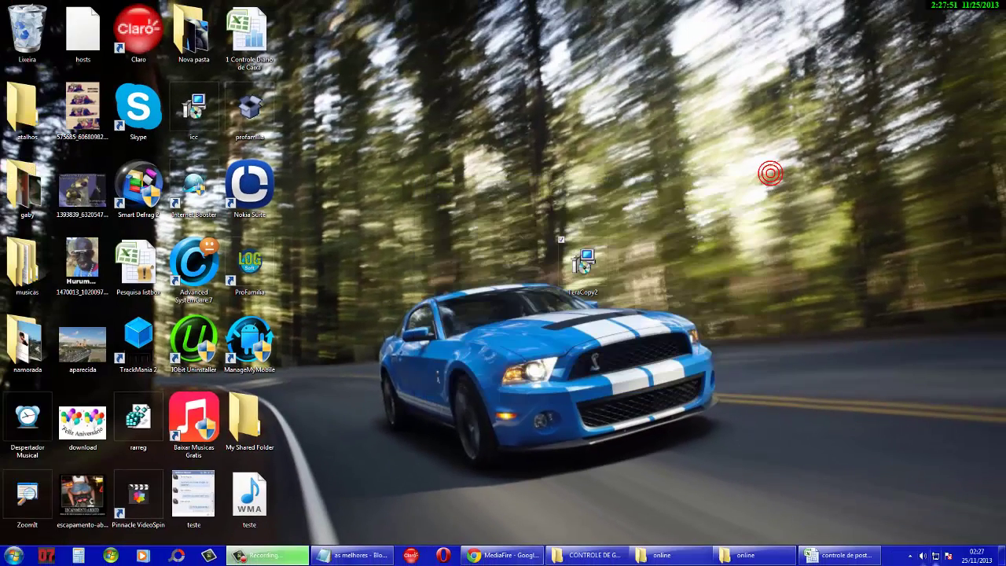
{"action": "left_click", "coordinate": [909, 560]}
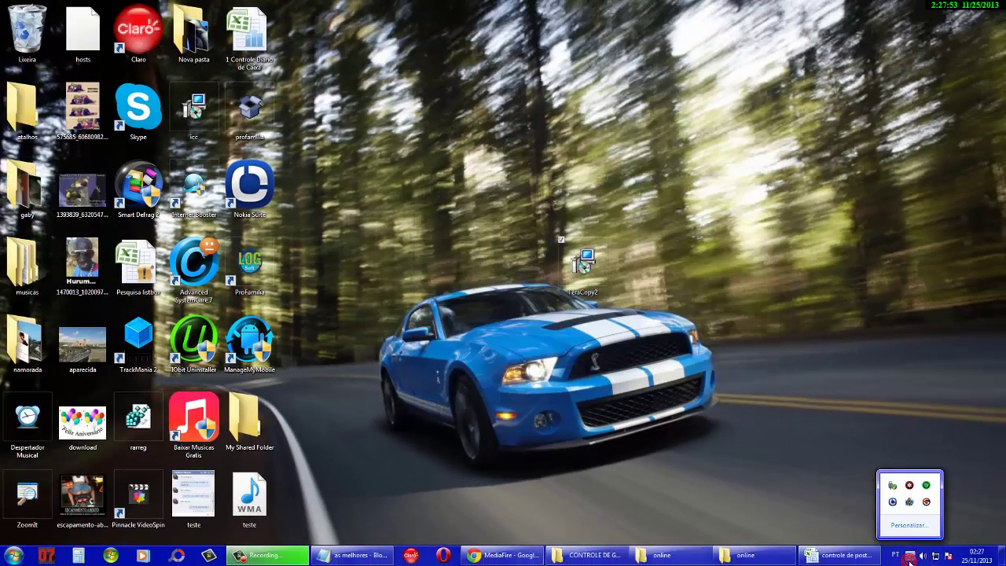
{"action": "left_click", "coordinate": [910, 559]}
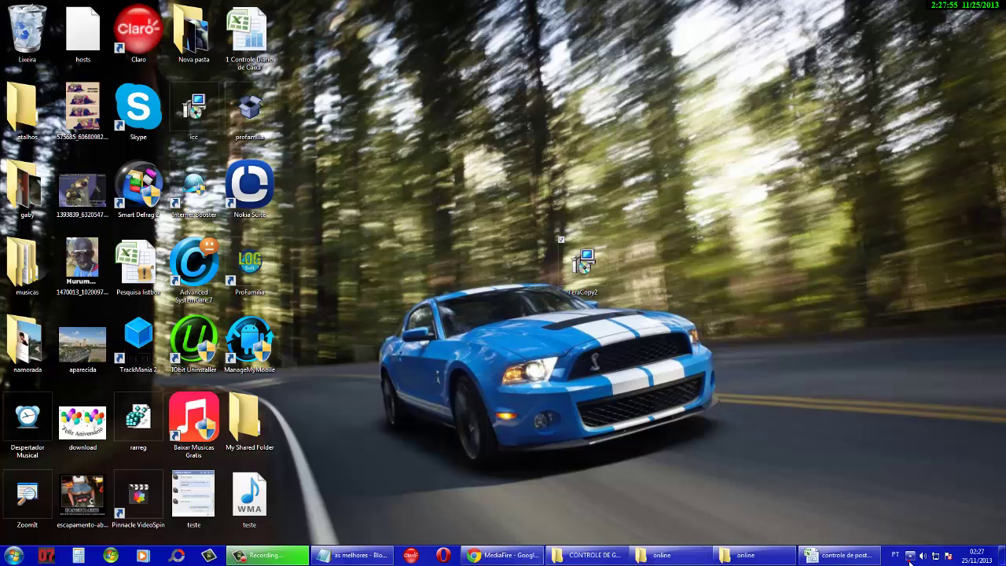
{"action": "left_click", "coordinate": [518, 342]}
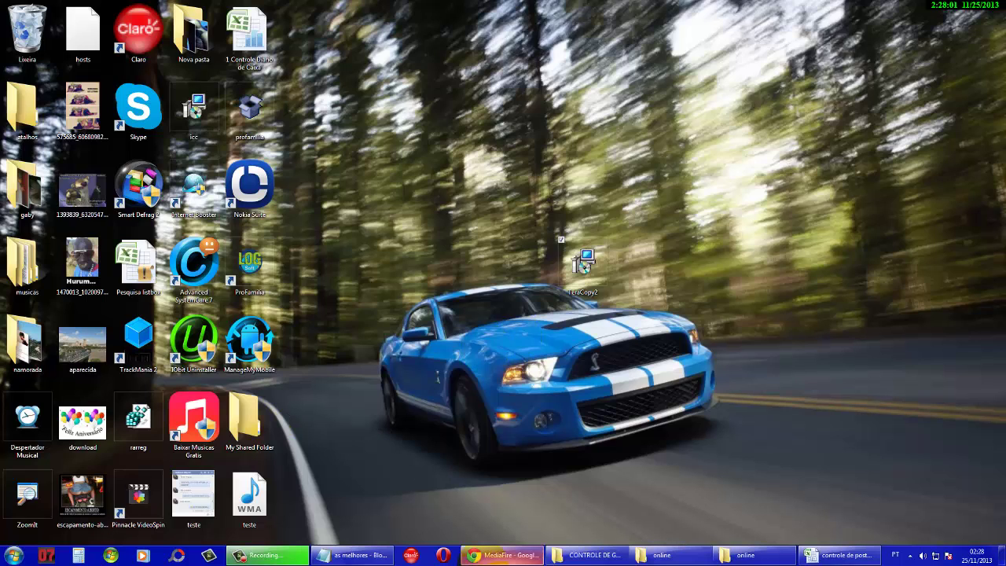
Step: Open the Fifa 2007 folder inside dowload, baixados_torrent, Jogos in the file explorer
{"action": "left_click", "coordinate": [660, 555]}
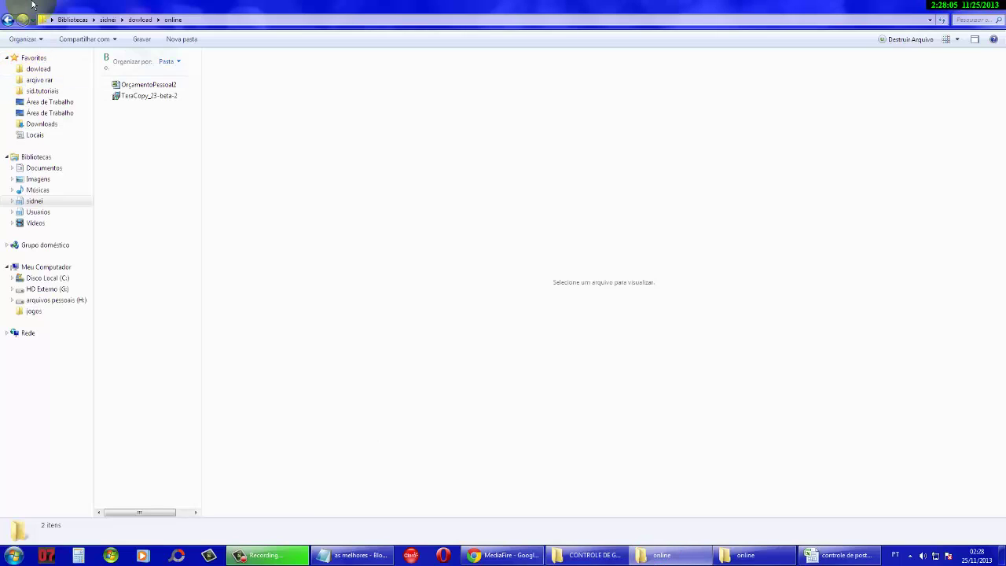
{"action": "left_click", "coordinate": [33, 69]}
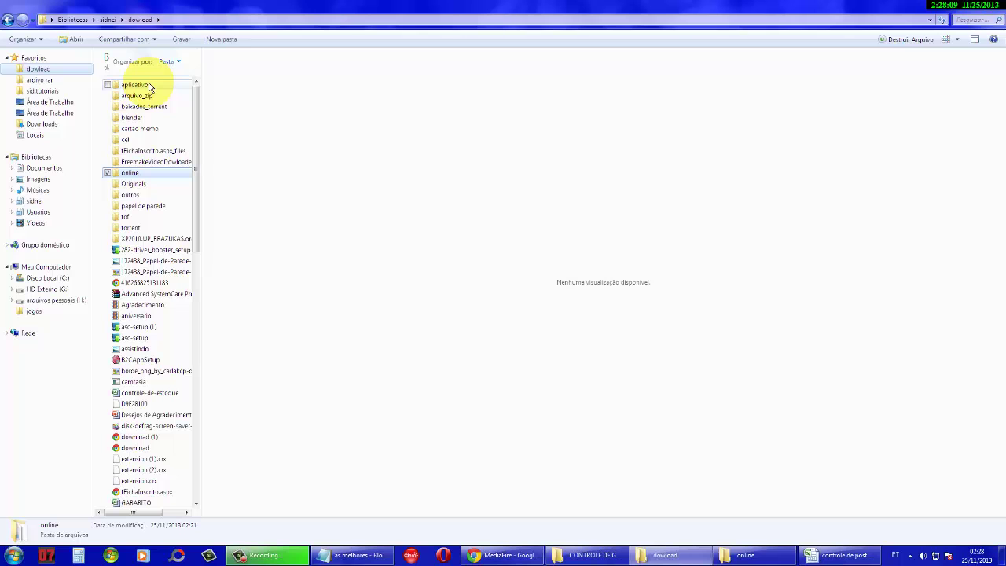
{"action": "left_click", "coordinate": [147, 109]}
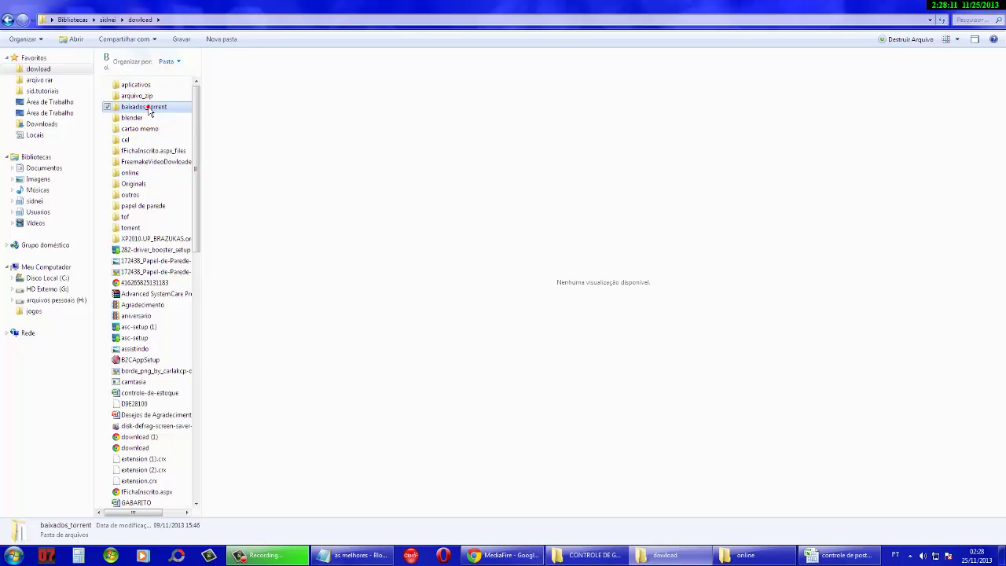
{"action": "double_click", "coordinate": [148, 109]}
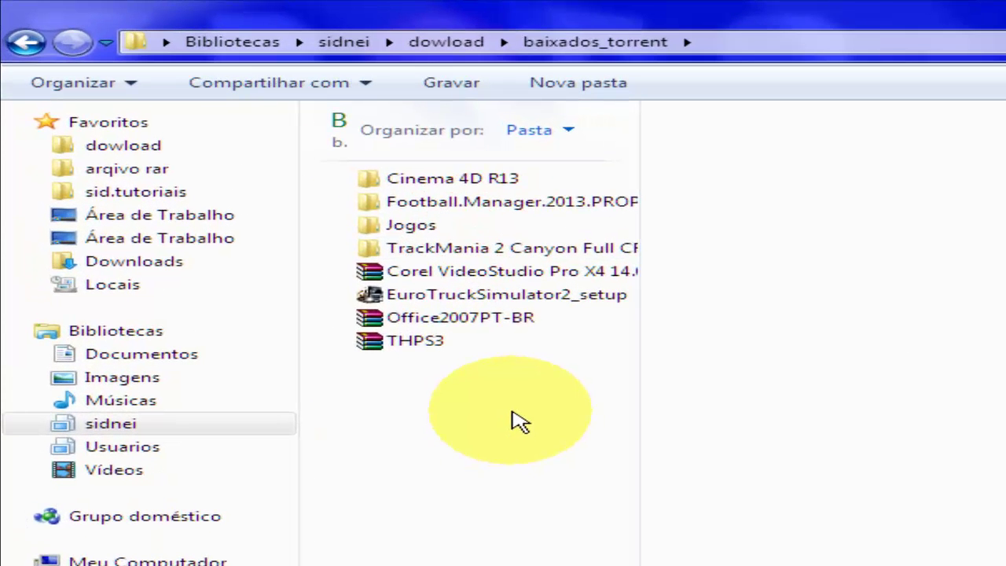
{"action": "double_click", "coordinate": [438, 229]}
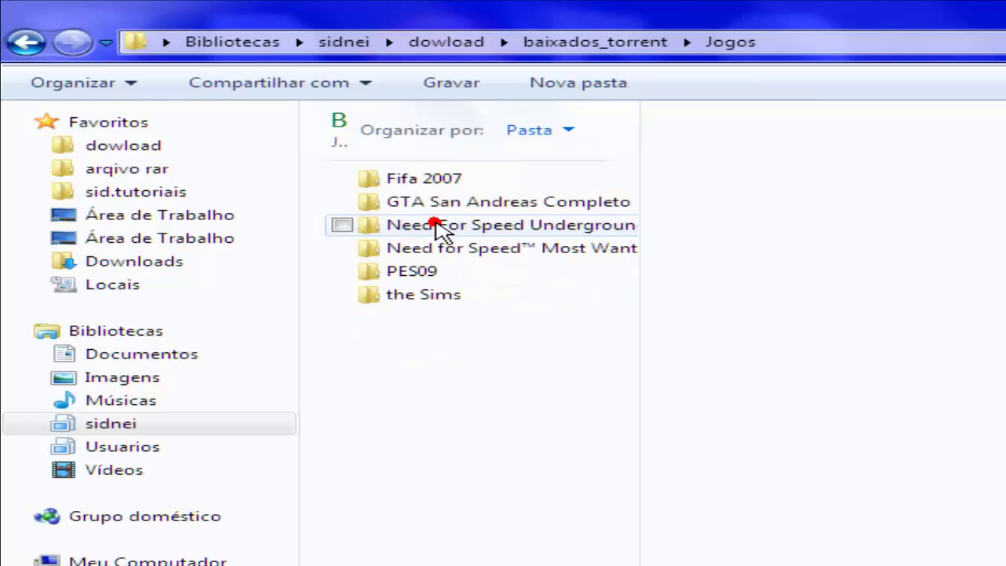
{"action": "double_click", "coordinate": [416, 183]}
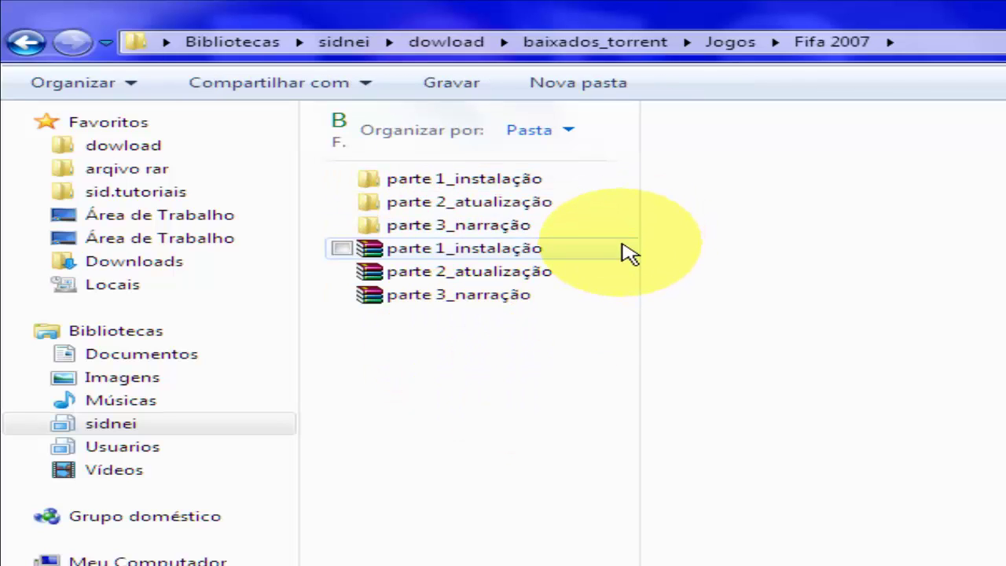
Step: Copy the WinRAR archive parte 1_instalação to the clipboard
{"action": "mouse_move", "coordinate": [633, 259]}
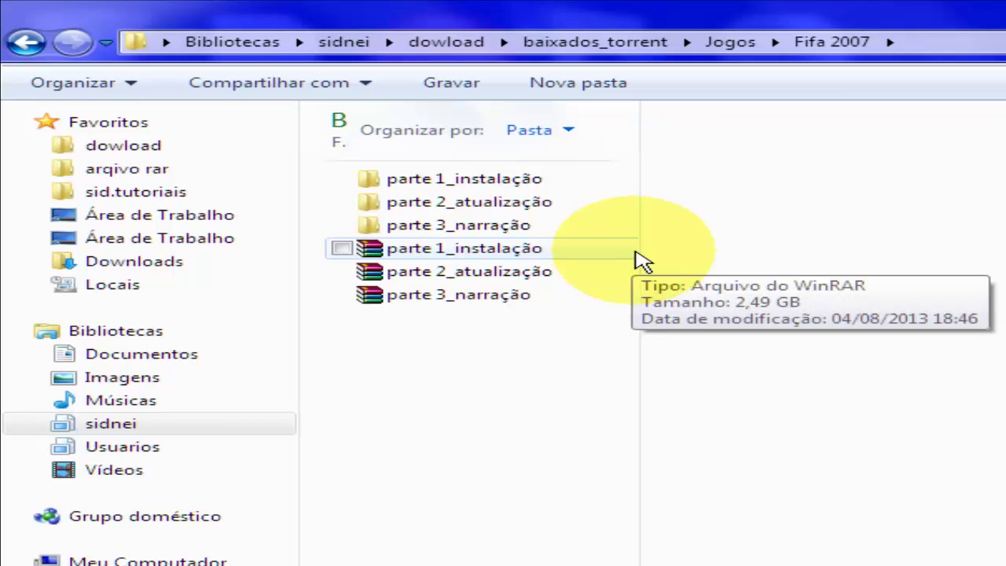
{"action": "left_click", "coordinate": [342, 249]}
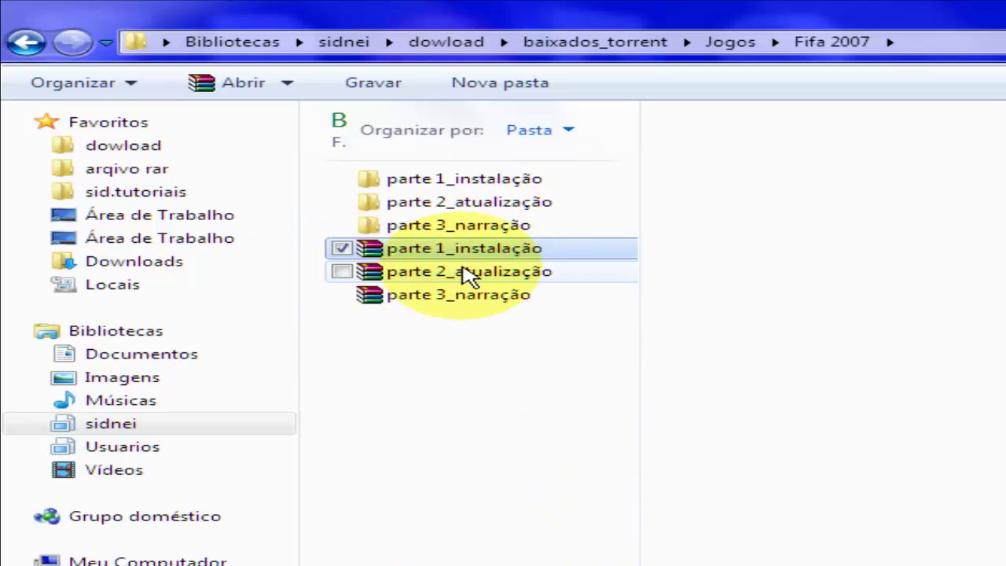
{"action": "right_click", "coordinate": [367, 214]}
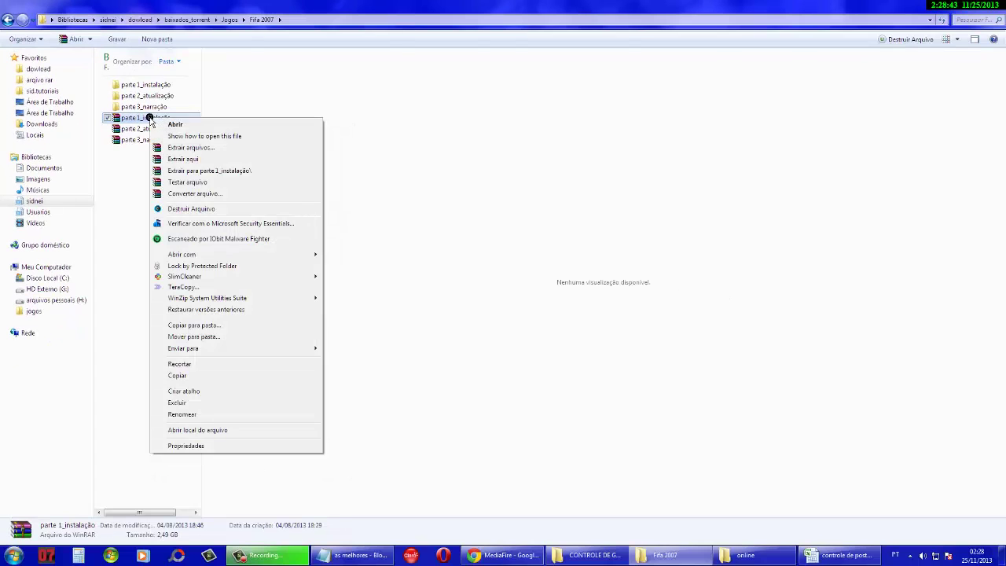
{"action": "left_click", "coordinate": [137, 255]}
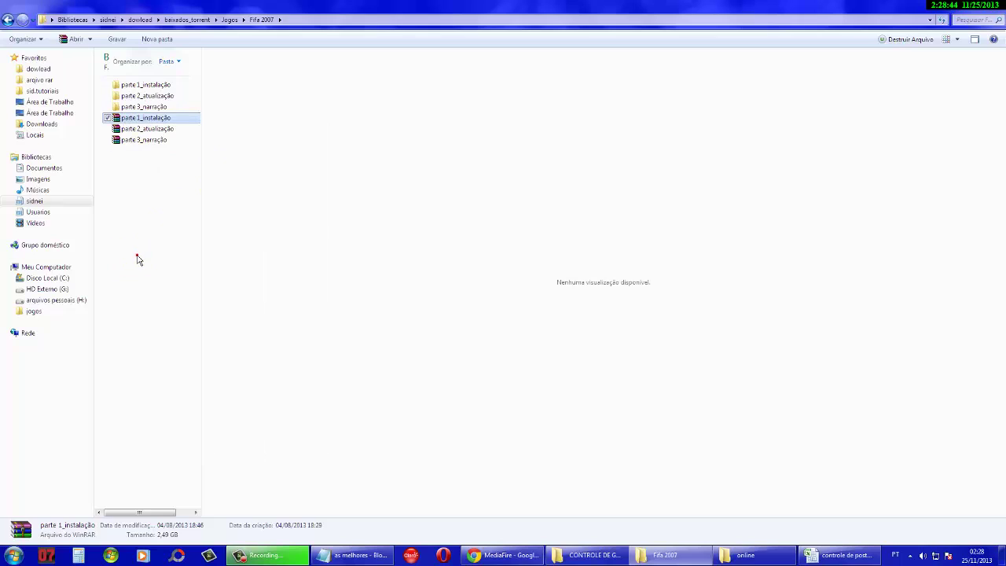
{"action": "left_click", "coordinate": [147, 118]}
{"action": "right_click", "coordinate": [140, 118]}
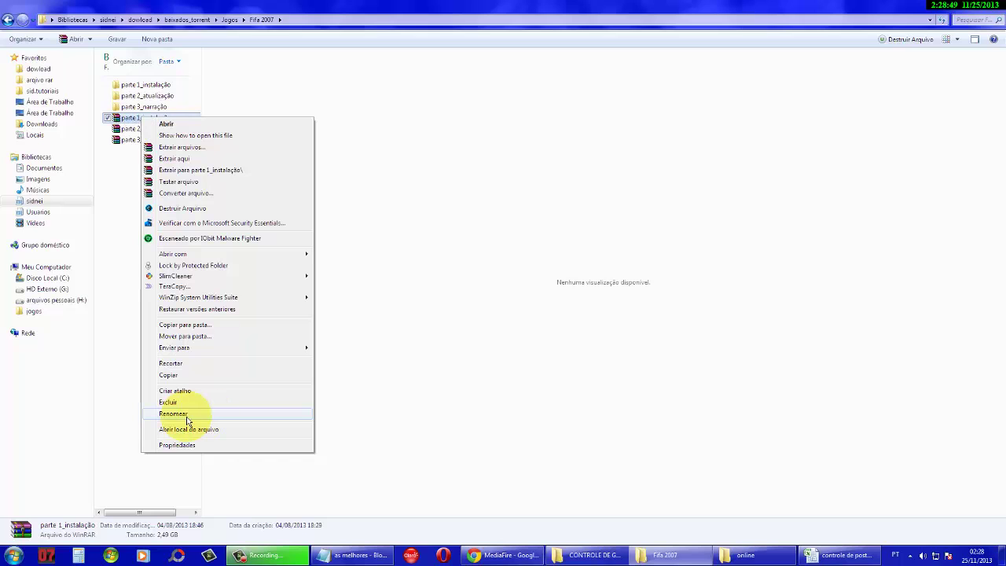
{"action": "left_click", "coordinate": [168, 377]}
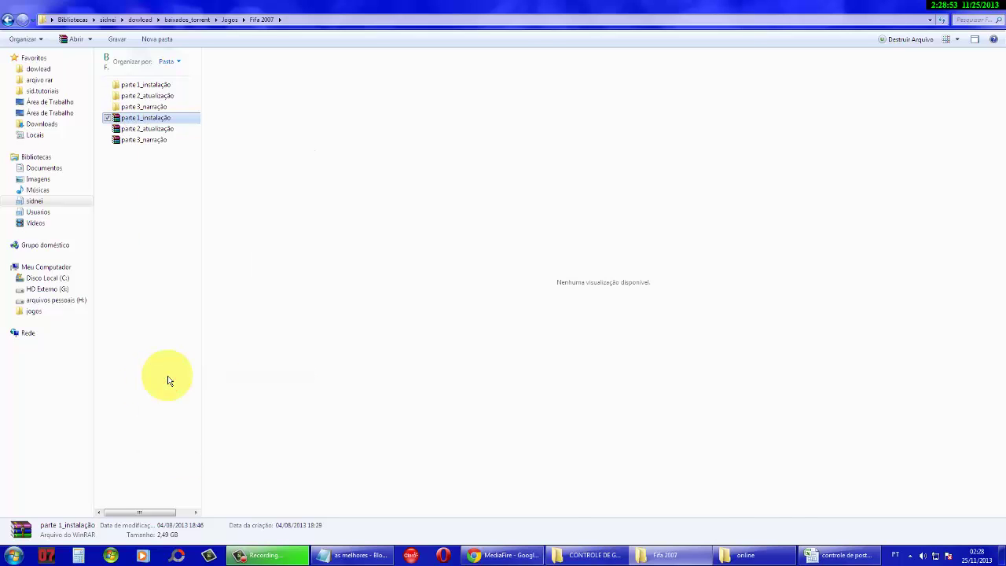
Step: Paste the archive onto the desktop, choosing to copy it with TeraCopy
{"action": "key", "text": "super+d"}
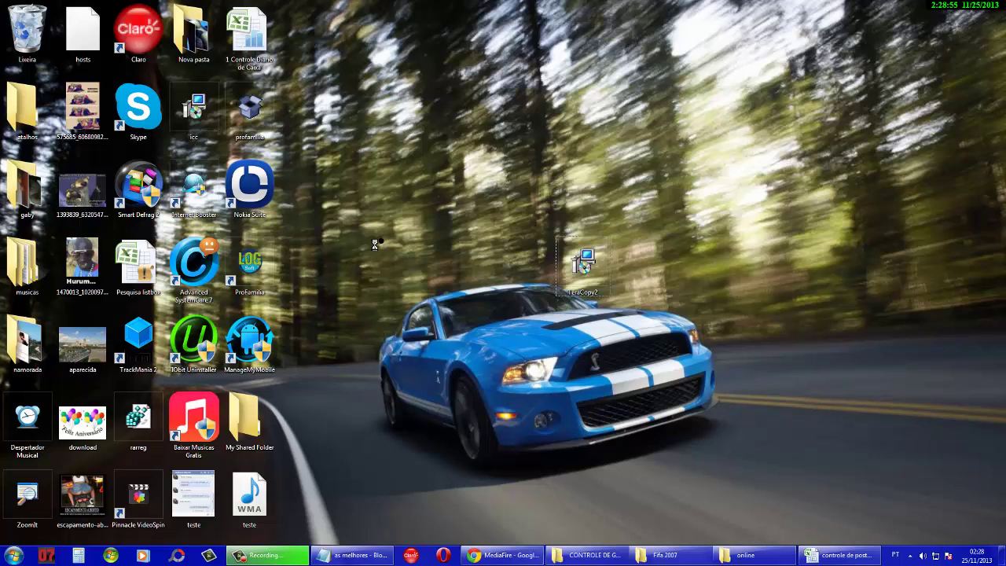
{"action": "right_click", "coordinate": [372, 241]}
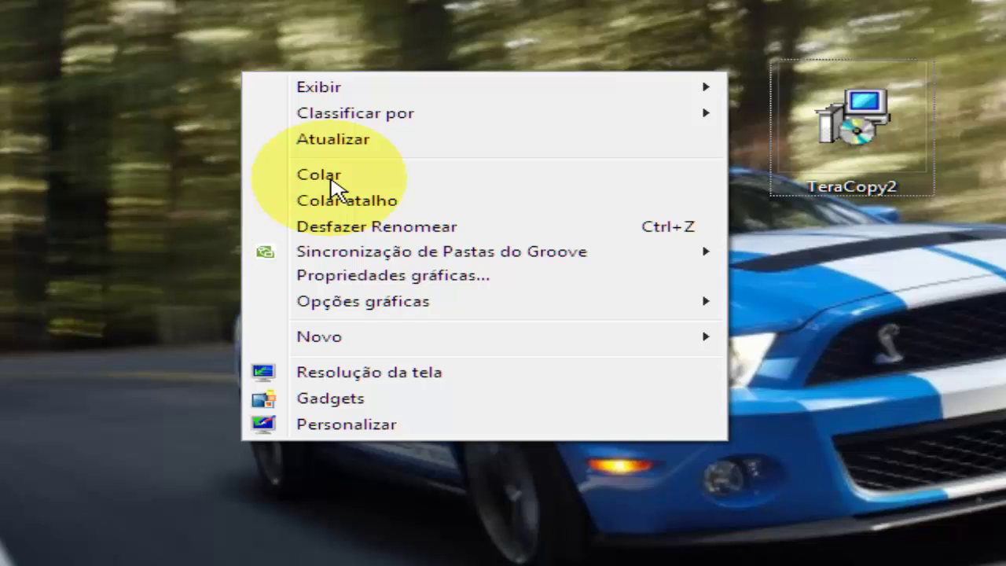
{"action": "left_click", "coordinate": [397, 185]}
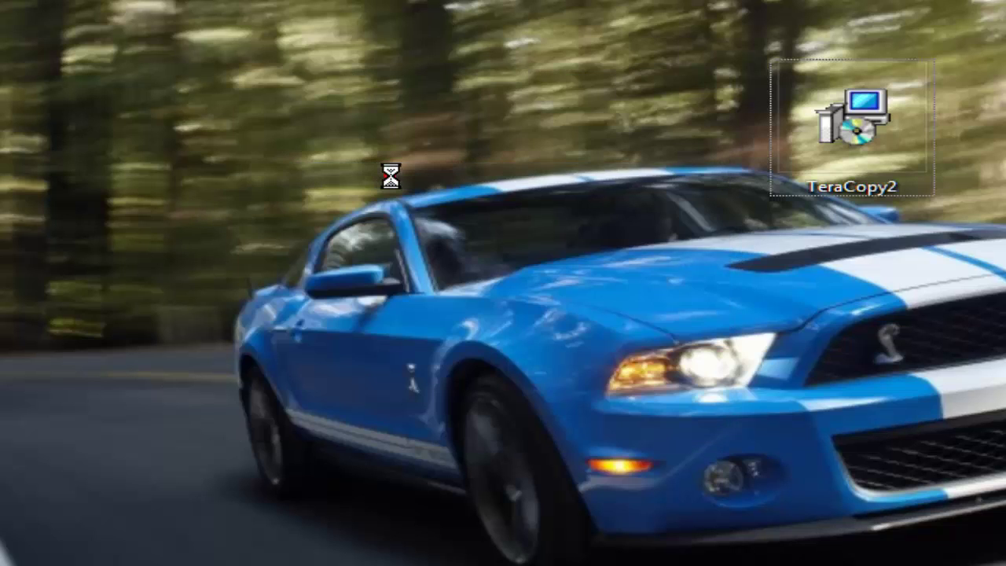
{"action": "left_click", "coordinate": [390, 179]}
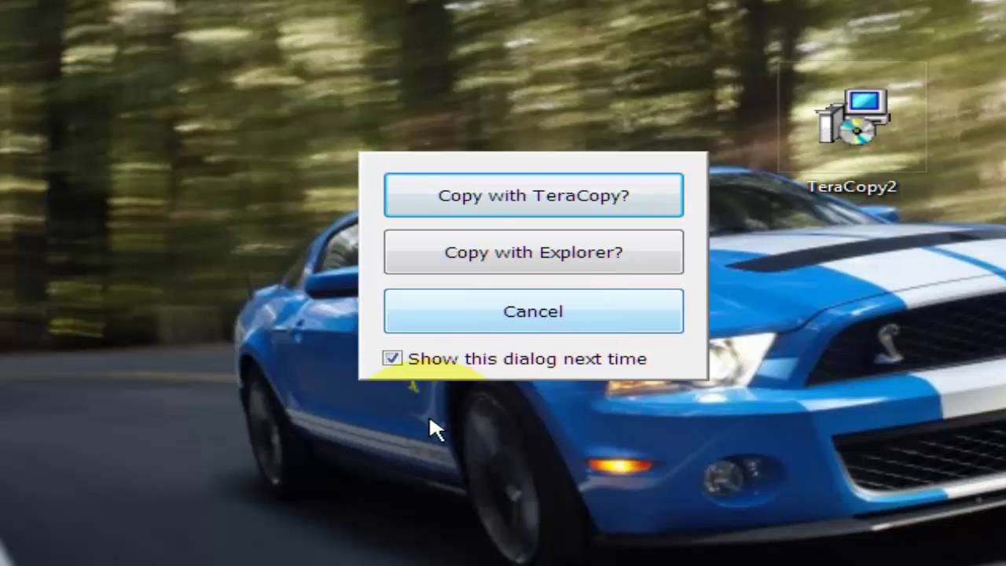
{"action": "left_click", "coordinate": [509, 209]}
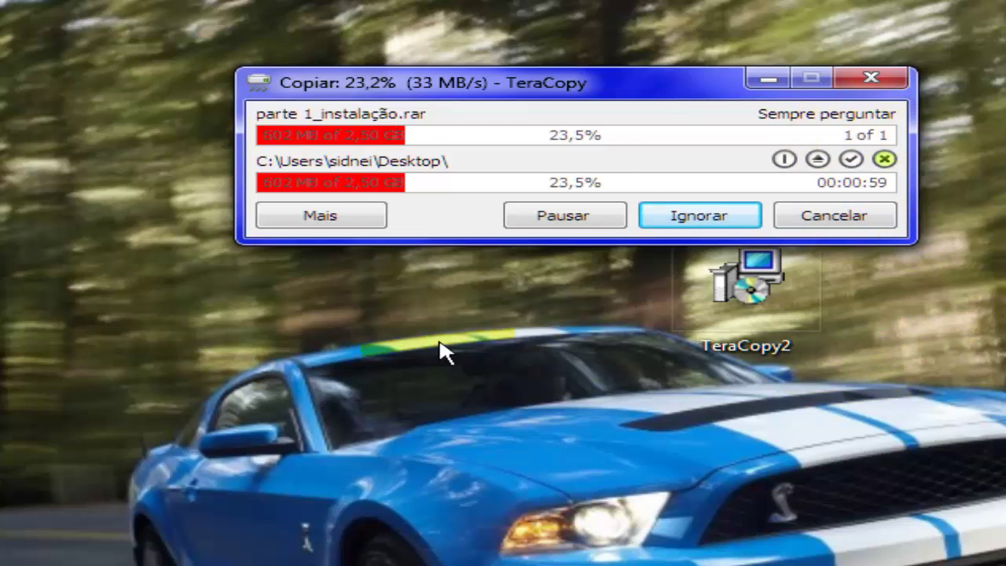
Step: Expand the details of the running transfer and examine the source file entry and the list of log messages
{"action": "left_click", "coordinate": [588, 220]}
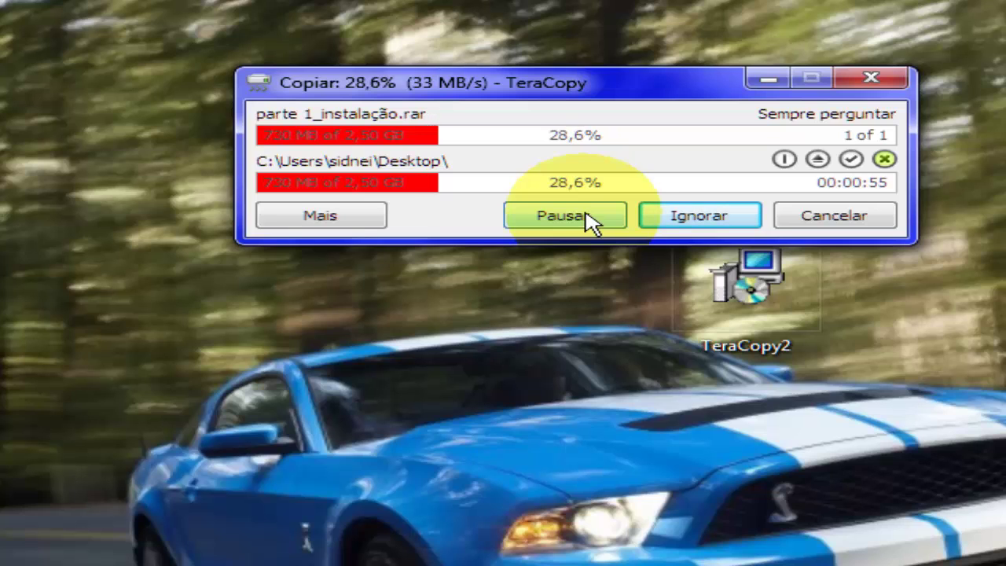
{"action": "left_click", "coordinate": [558, 542]}
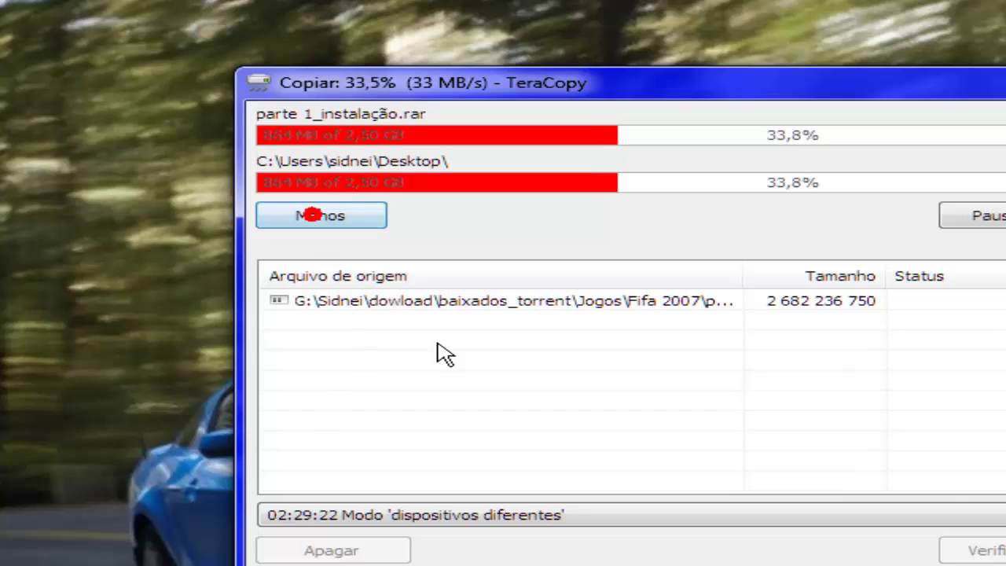
{"action": "left_click", "coordinate": [587, 301]}
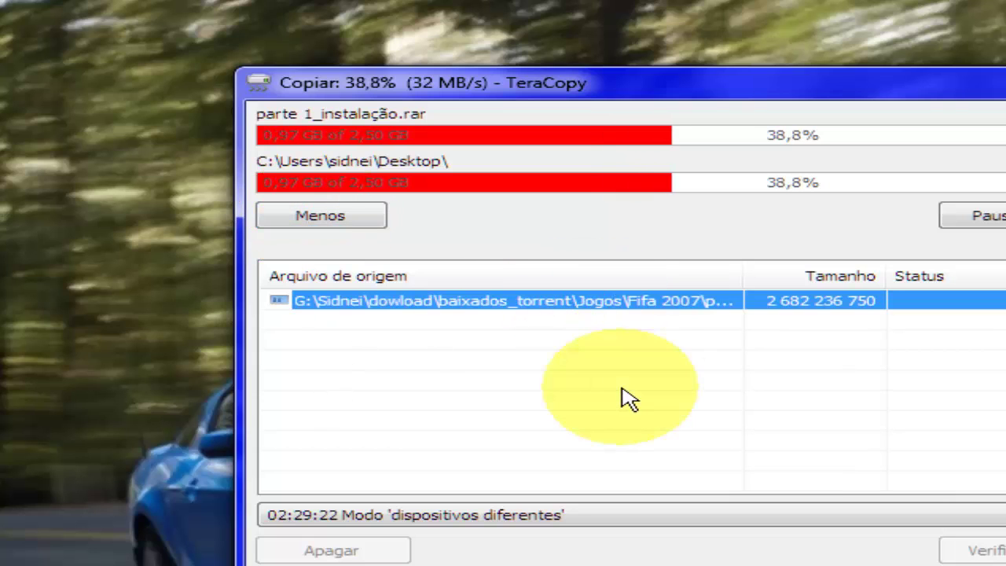
{"action": "left_click", "coordinate": [621, 386]}
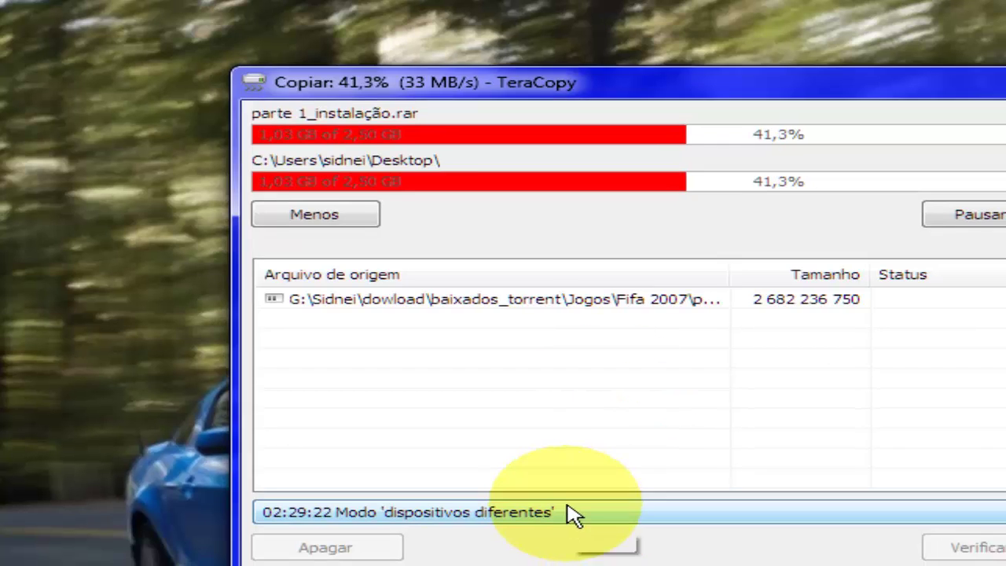
{"action": "left_click", "coordinate": [571, 515]}
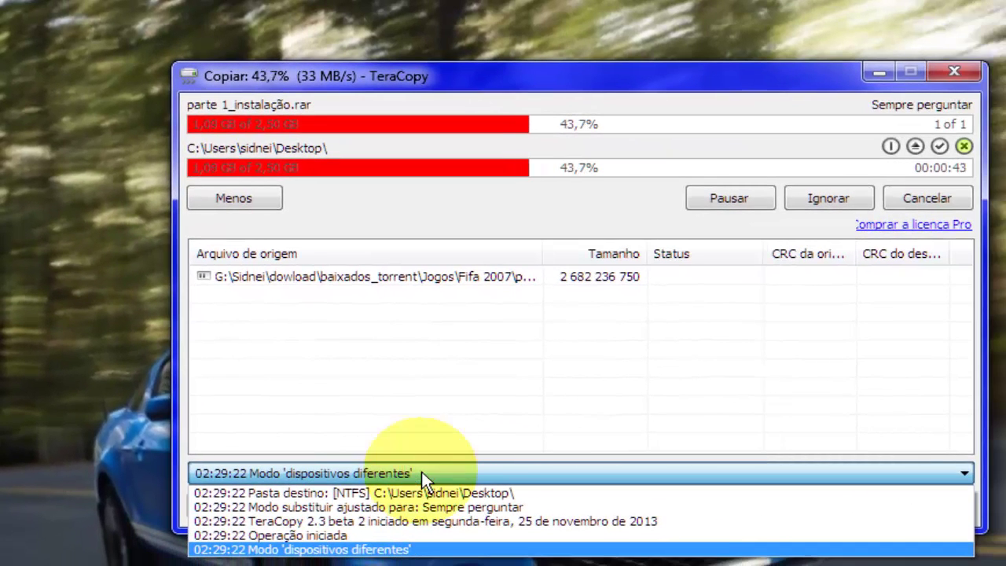
{"action": "left_click", "coordinate": [421, 472]}
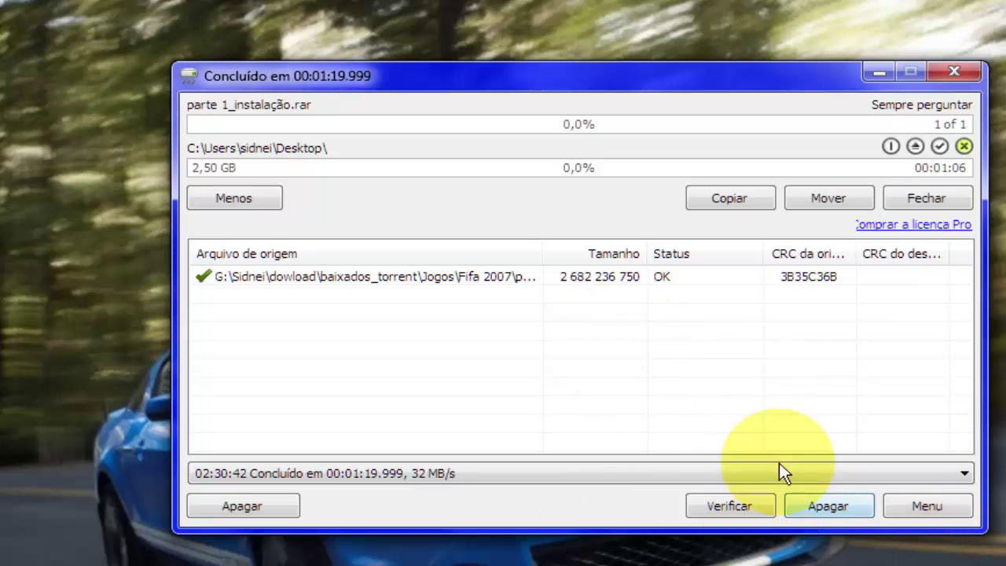
Step: Verify the copied archive against its source and inspect its CRC status in the file list
{"action": "left_click", "coordinate": [734, 503]}
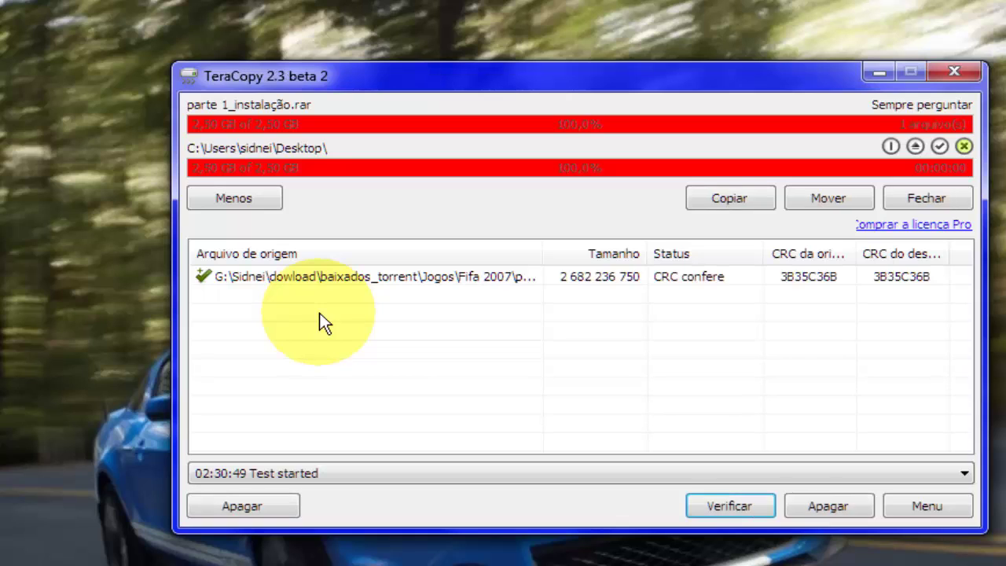
{"action": "left_click", "coordinate": [697, 278]}
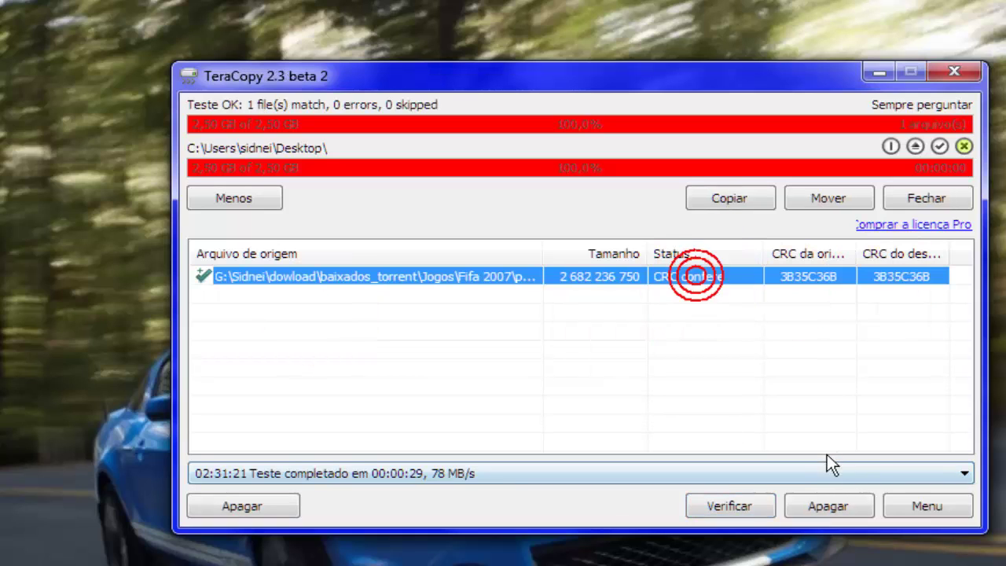
{"action": "left_click", "coordinate": [781, 363]}
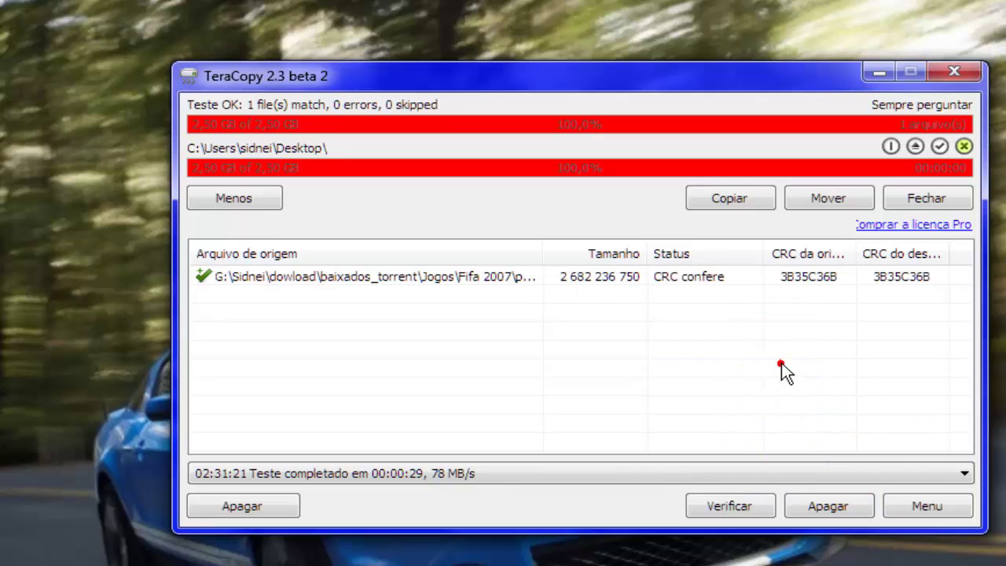